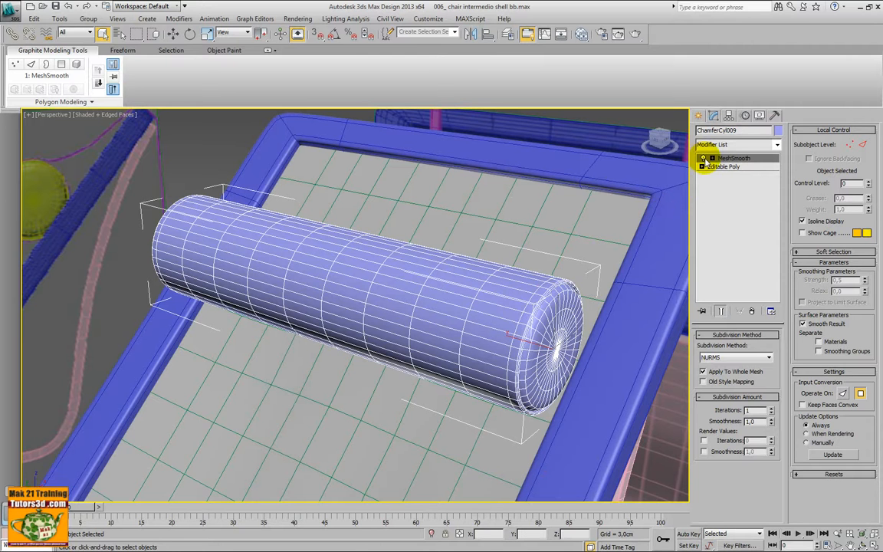
# Compare the cylinder with and without its MeshSmooth modifier, and remove that modifier from the stack
pyautogui.click(704, 158)
pyautogui.click(703, 159)
pyautogui.click(704, 159)
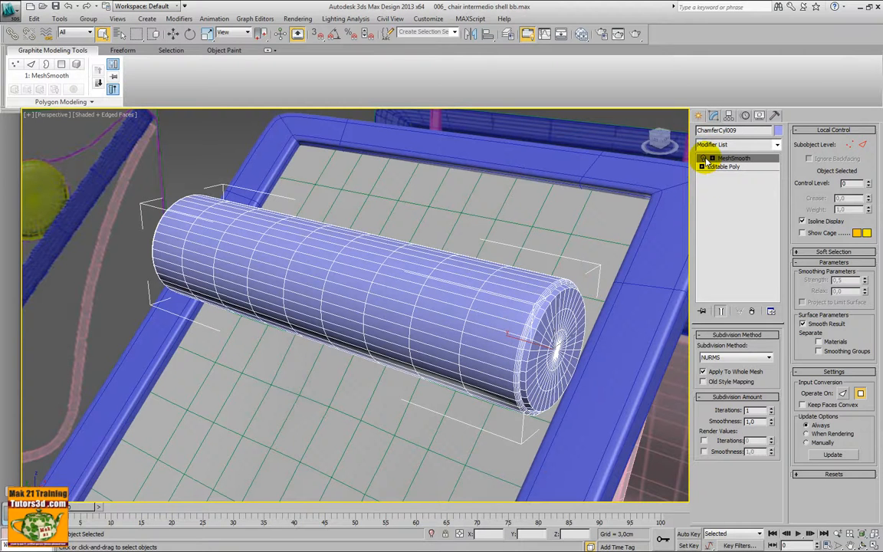
pyautogui.click(751, 310)
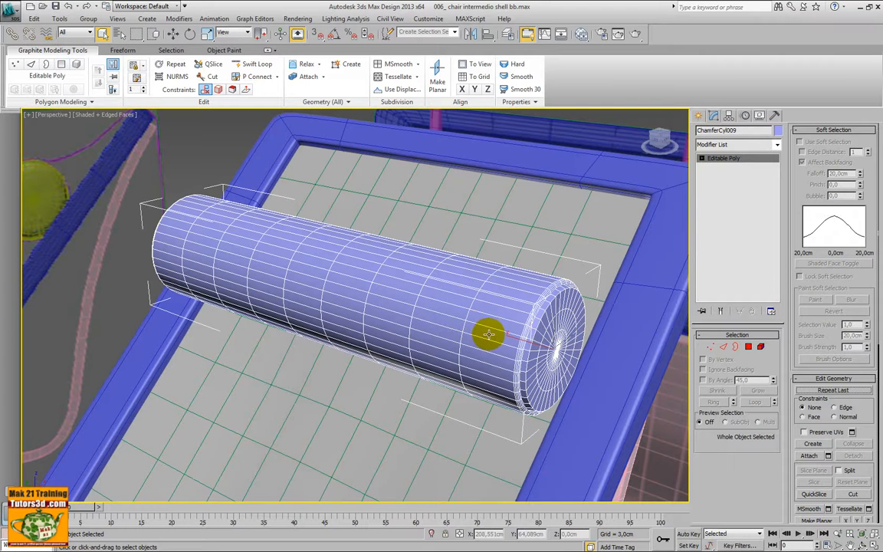
# Isolate the cylinder and clone it in place as an independent copy
pyautogui.hotkey('alt', 'q')
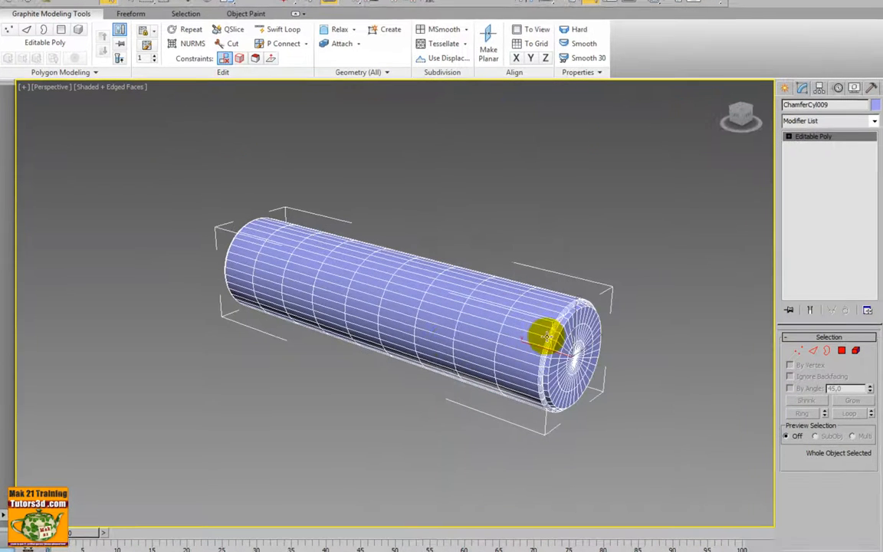
pyautogui.rightClick(448, 341)
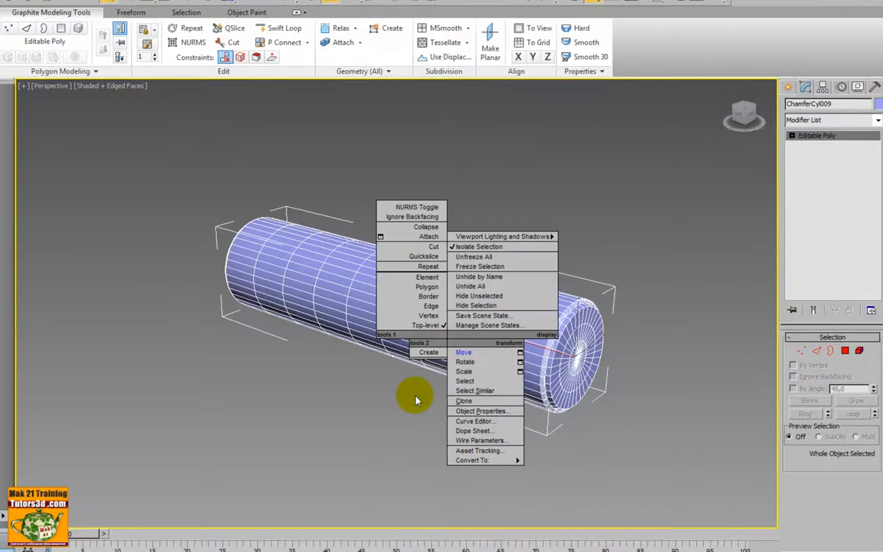
pyautogui.click(480, 402)
pyautogui.click(452, 244)
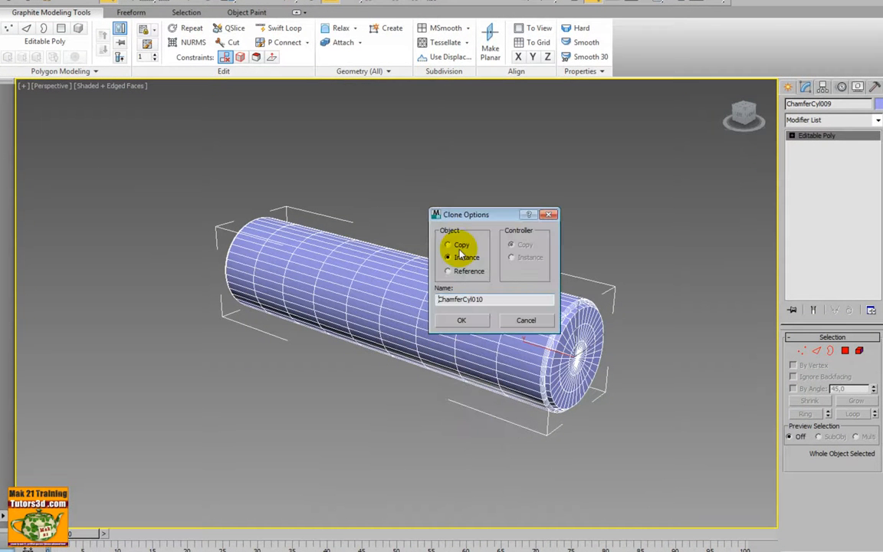
pyautogui.click(463, 320)
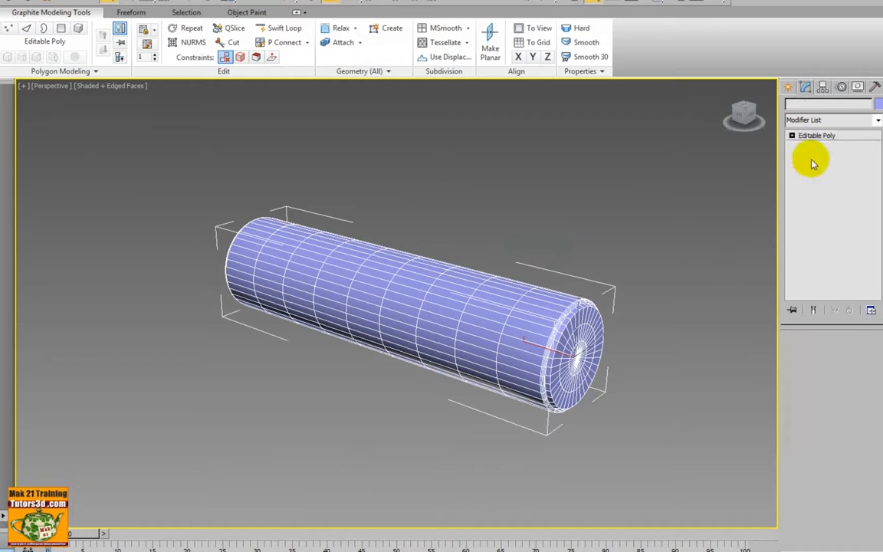
# Change the cloned cylinder's object color to purple
pyautogui.click(877, 104)
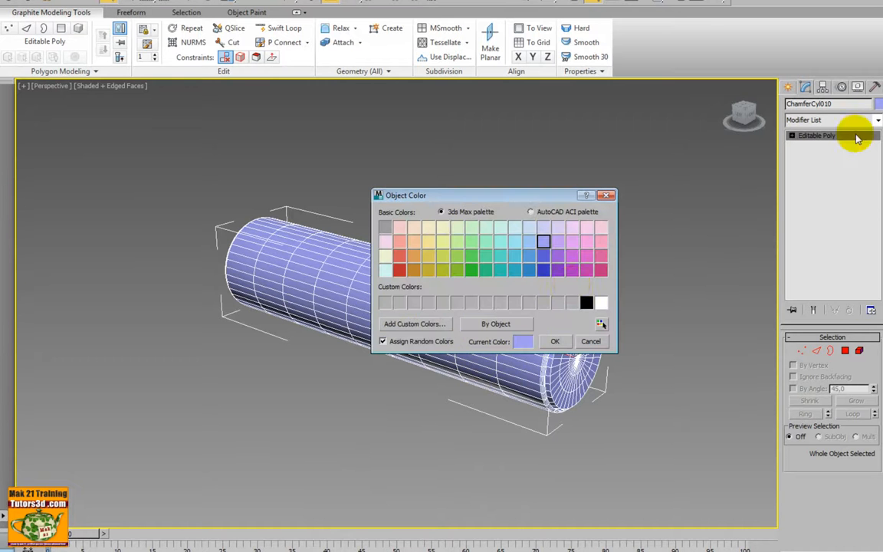
pyautogui.click(555, 270)
pyautogui.click(555, 341)
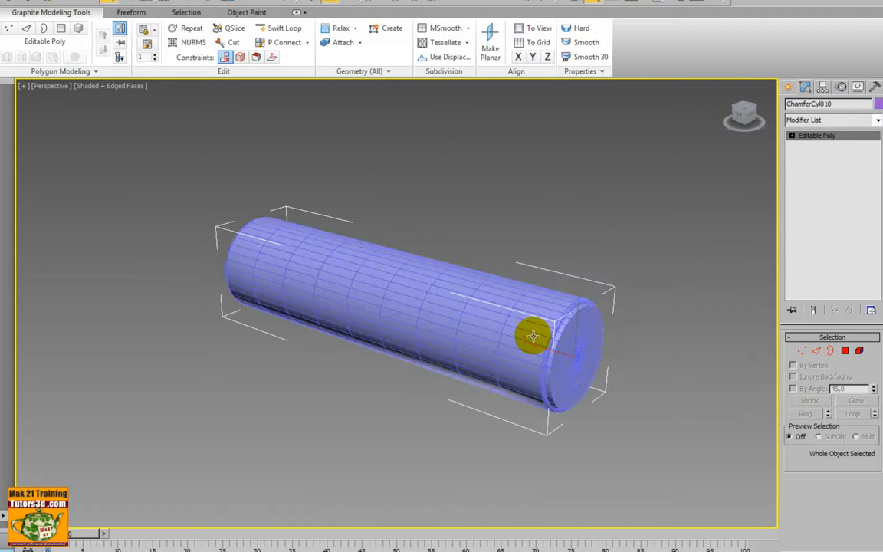
# Hide the original blue cylinder ChamferCyl009 so only the purple copy is shown, and select the copy
pyautogui.click(533, 336)
pyautogui.rightClick(533, 335)
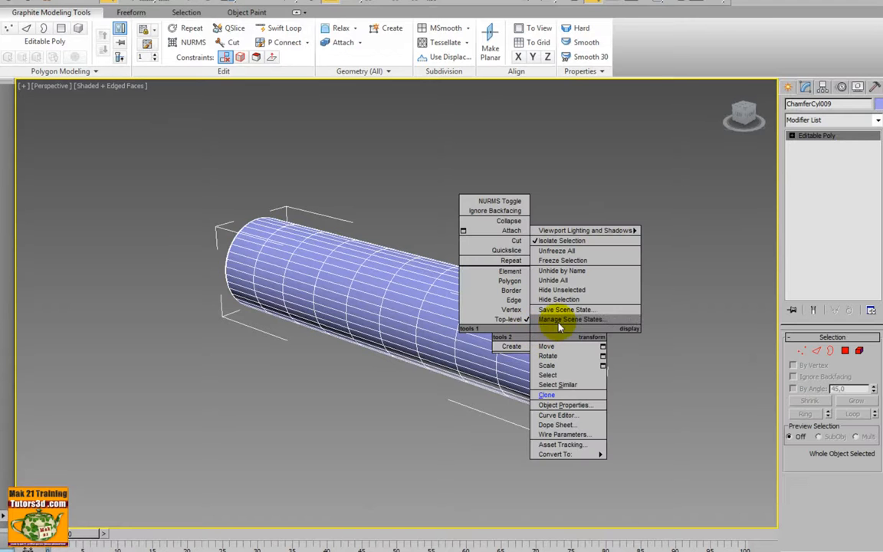
pyautogui.click(557, 321)
pyautogui.click(537, 321)
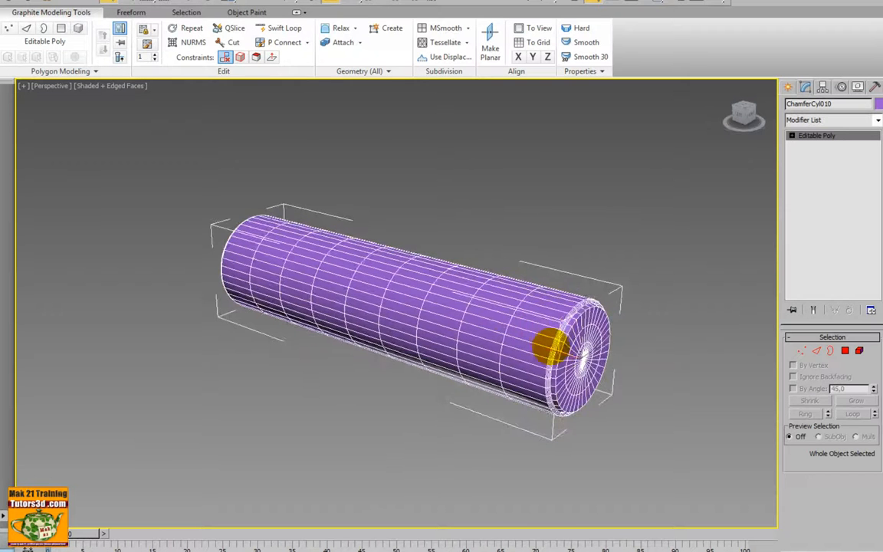
# Insert an edge loop with Swift Loop between the last two length divisions near the purple cylinder's front end
pyautogui.scroll(3, 547, 337)
pyautogui.moveTo(556, 330); pyautogui.dragTo(536, 316, button='middle')
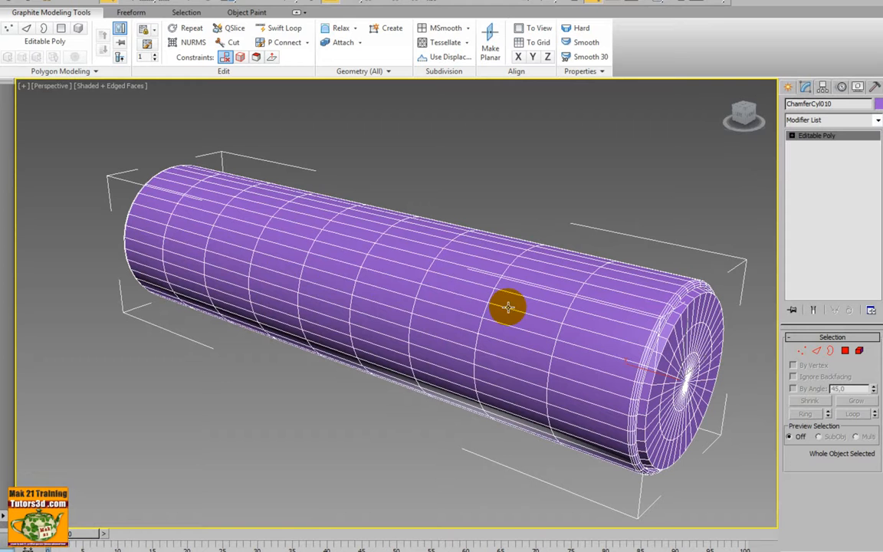
pyautogui.click(289, 29)
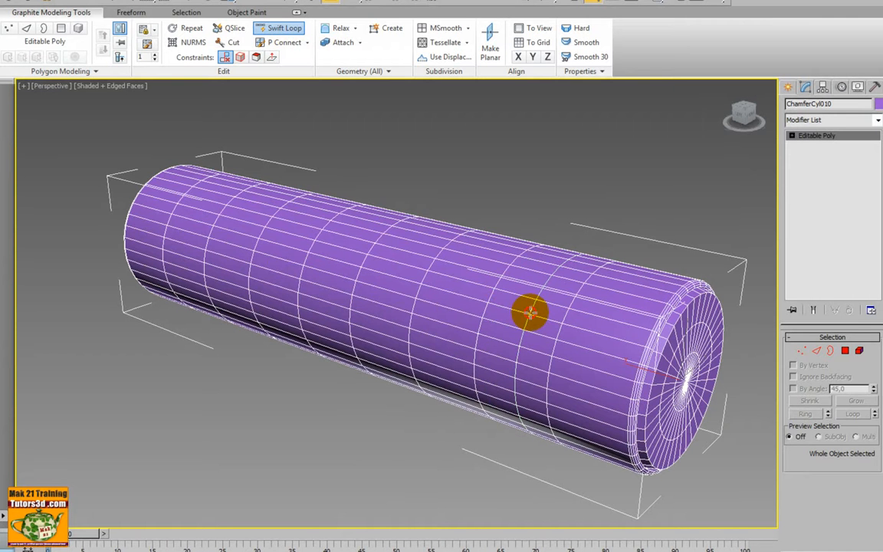
pyautogui.rightClick(603, 373)
# Delete the purple cylinder's polygons on both sides of the narrow band beside the inserted loop, keeping only that ring
pyautogui.keyDown('alt'); pyautogui.moveTo(524, 337); pyautogui.dragTo(584, 379, button='middle'); pyautogui.keyUp('alt')
pyautogui.click(60, 28)
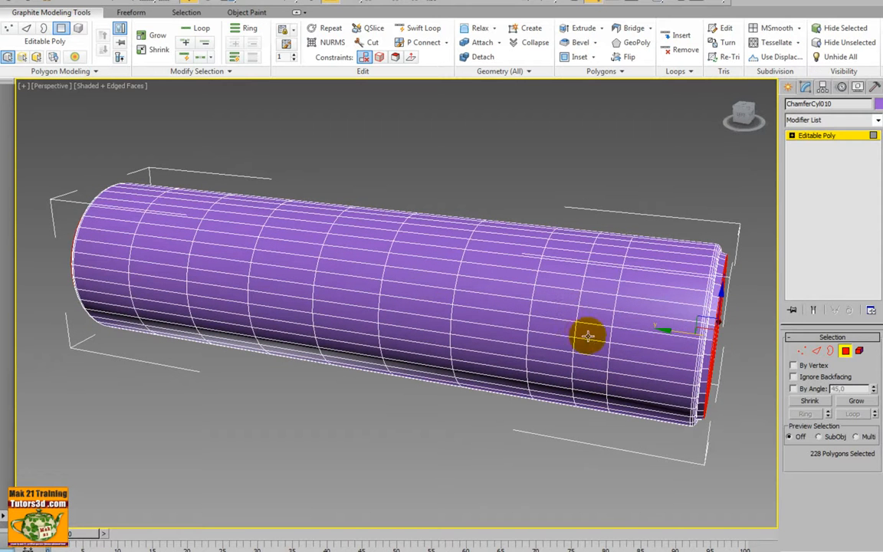
pyautogui.keyDown('alt'); pyautogui.moveTo(619, 364); pyautogui.dragTo(631, 337, button='middle'); pyautogui.keyUp('alt')
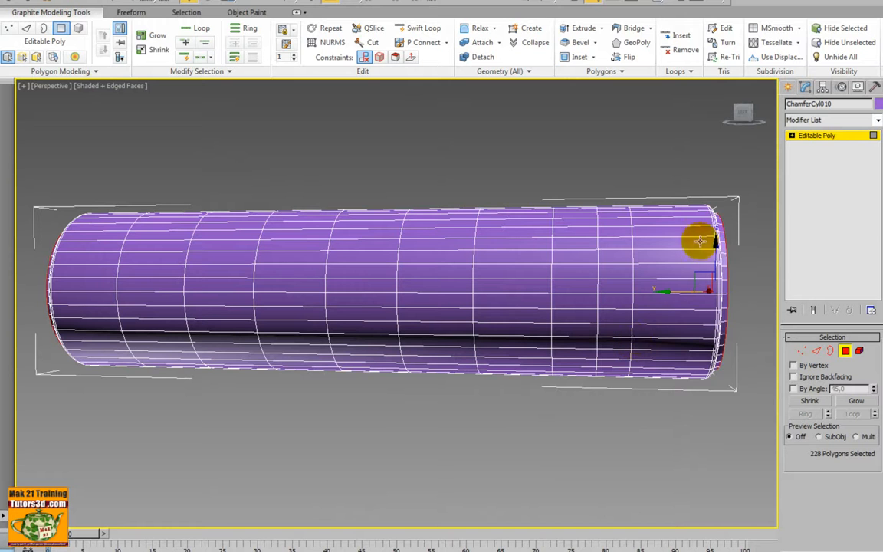
pyautogui.moveTo(666, 165); pyautogui.dragTo(728, 407)
pyautogui.press('Delete')
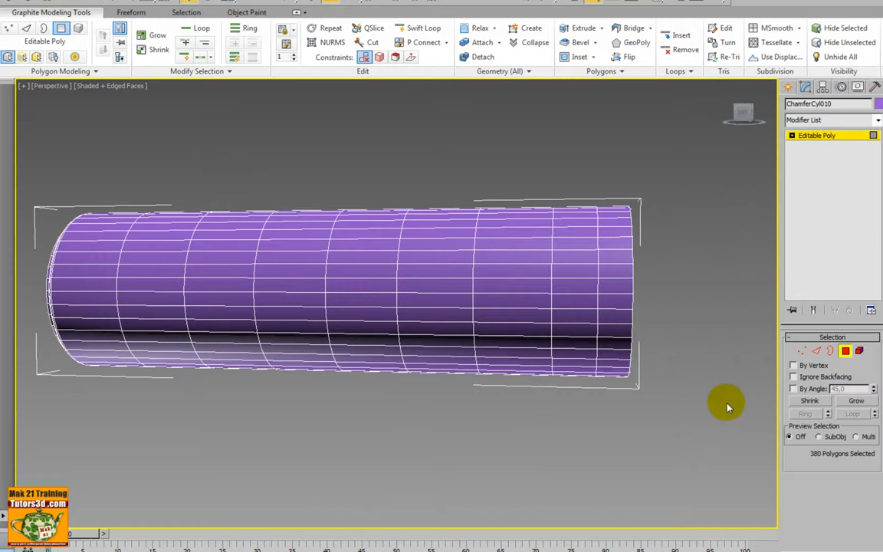
pyautogui.moveTo(24, 162); pyautogui.dragTo(567, 431)
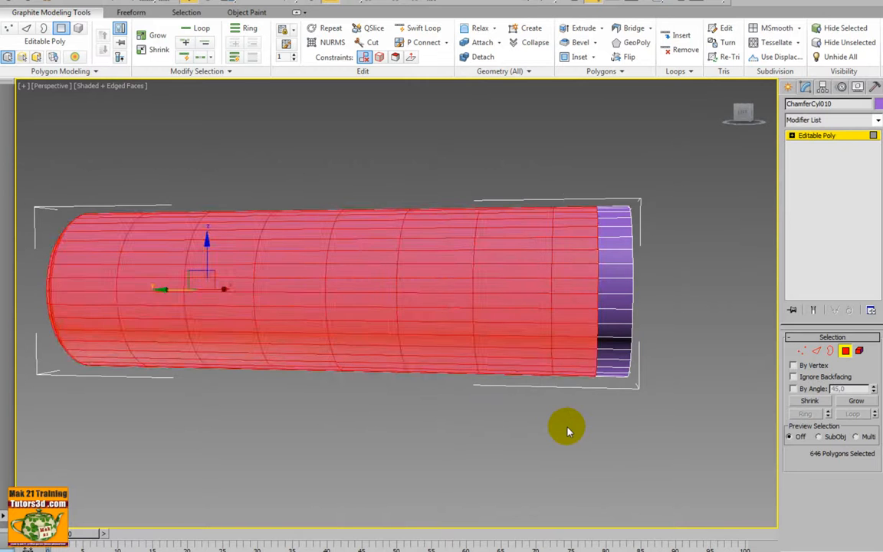
pyautogui.press('Delete')
pyautogui.keyDown('alt'); pyautogui.moveTo(551, 422); pyautogui.dragTo(443, 410, button='middle'); pyautogui.keyUp('alt')
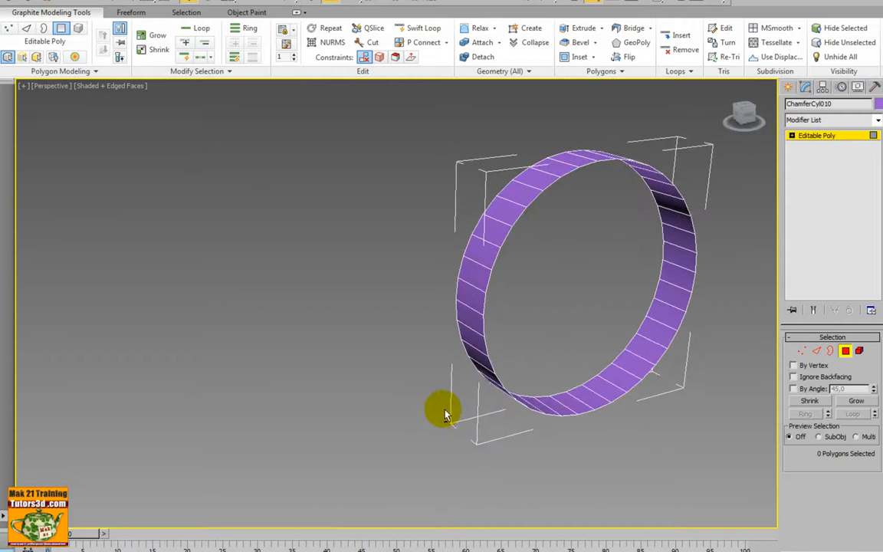
# Leave polygon editing on the ring and end the isolation to bring back the rest of the scene
pyautogui.click(792, 135)
pyautogui.click(801, 135)
pyautogui.click(657, 414)
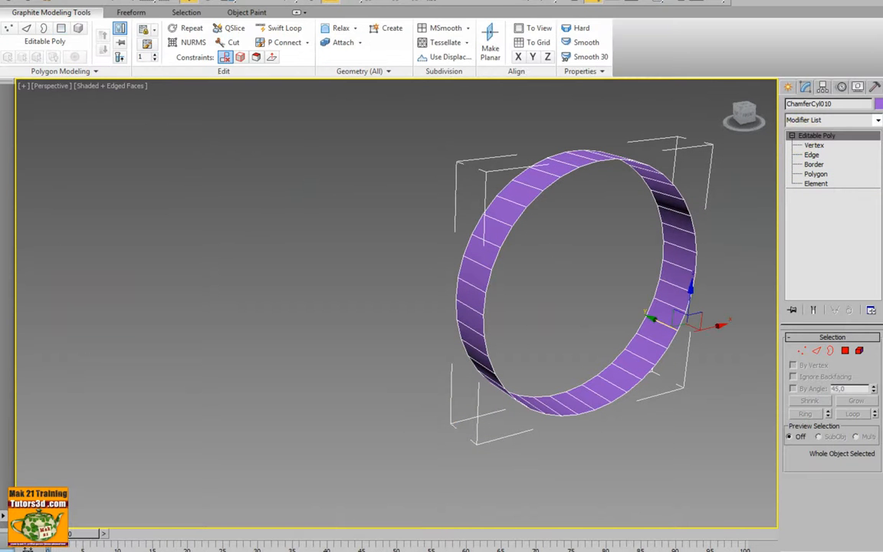
pyautogui.click(485, 550)
# Unhide the original cylinder ChamferCyl009 by name
pyautogui.rightClick(468, 356)
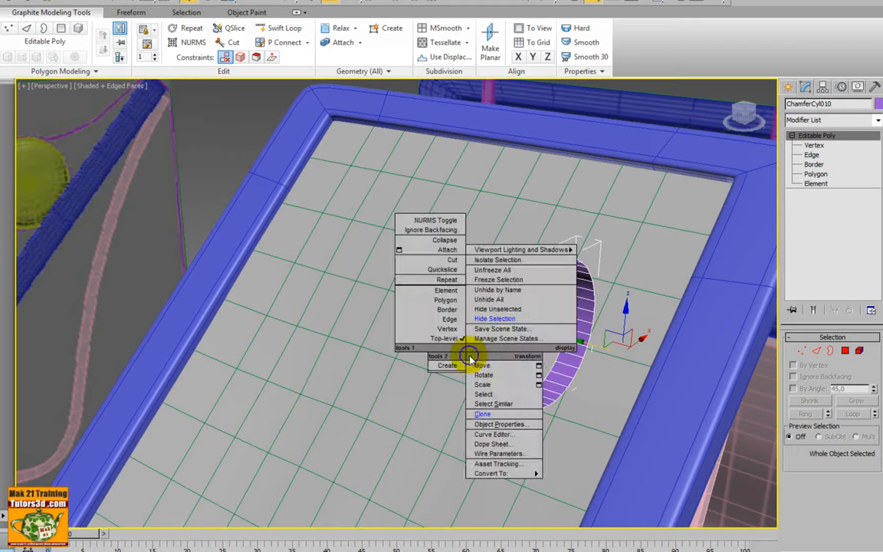
pyautogui.click(512, 290)
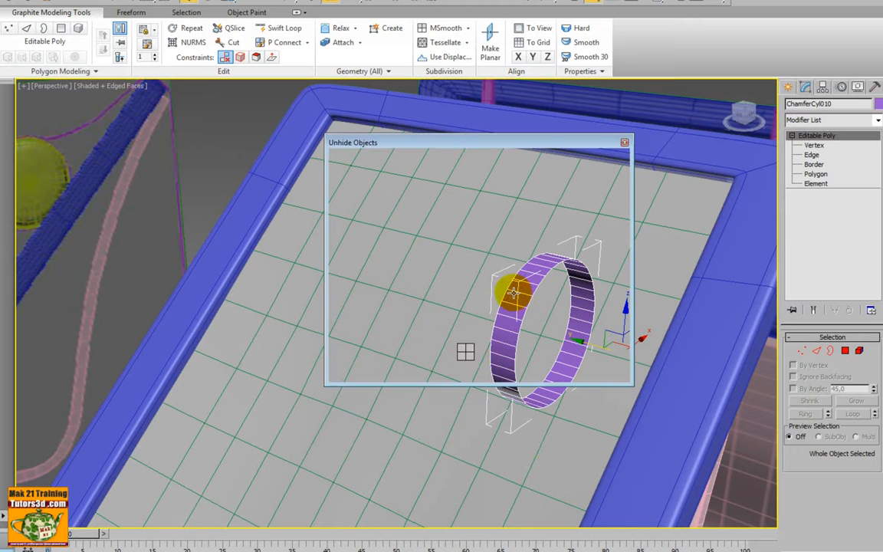
pyautogui.click(376, 237)
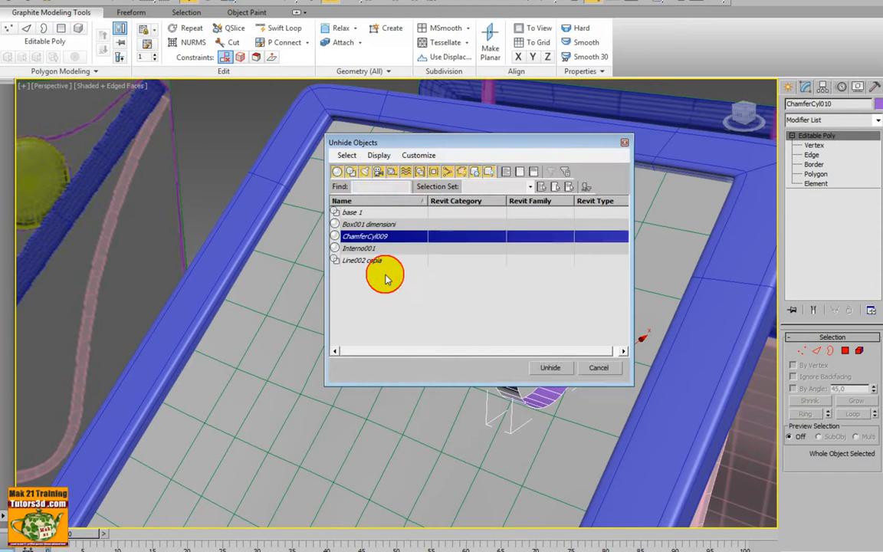
pyautogui.click(544, 367)
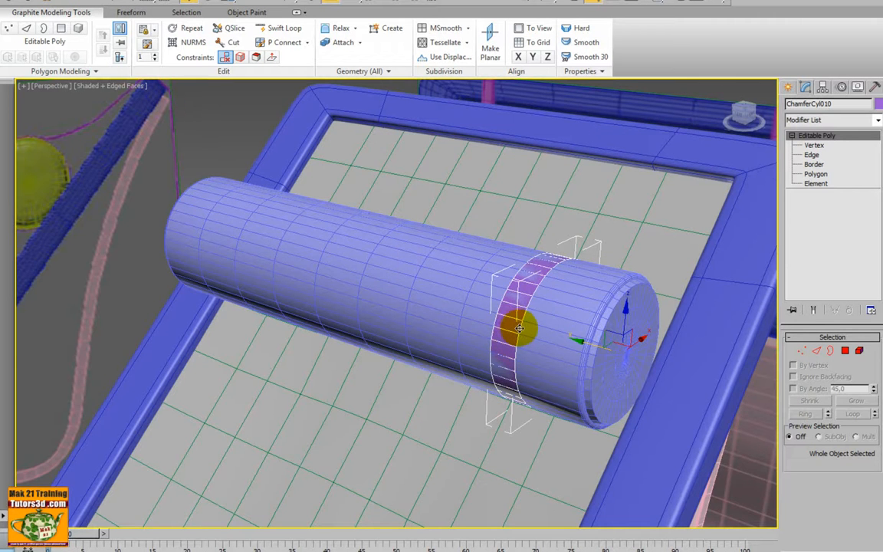
# Select all polygons of the purple ring and open their extrusion settings with the Local Normal type
pyautogui.keyDown('alt'); pyautogui.moveTo(519, 328); pyautogui.dragTo(502, 328, button='middle'); pyautogui.keyUp('alt')
pyautogui.scroll(3, 505, 319)
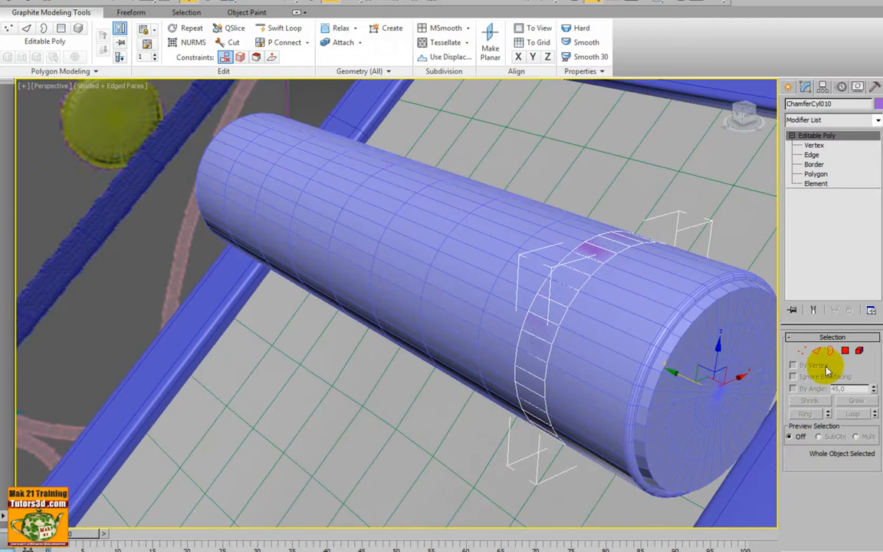
pyautogui.click(844, 351)
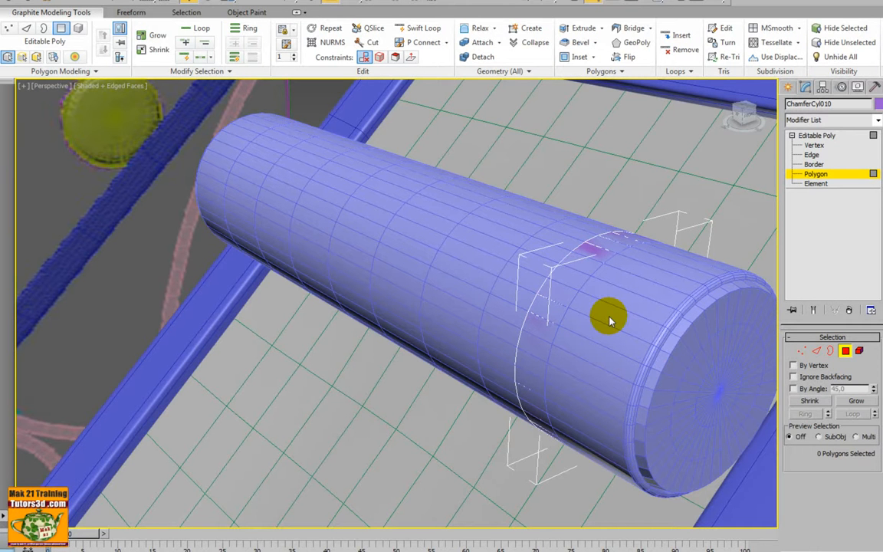
pyautogui.hotkey('ctrl', 'a')
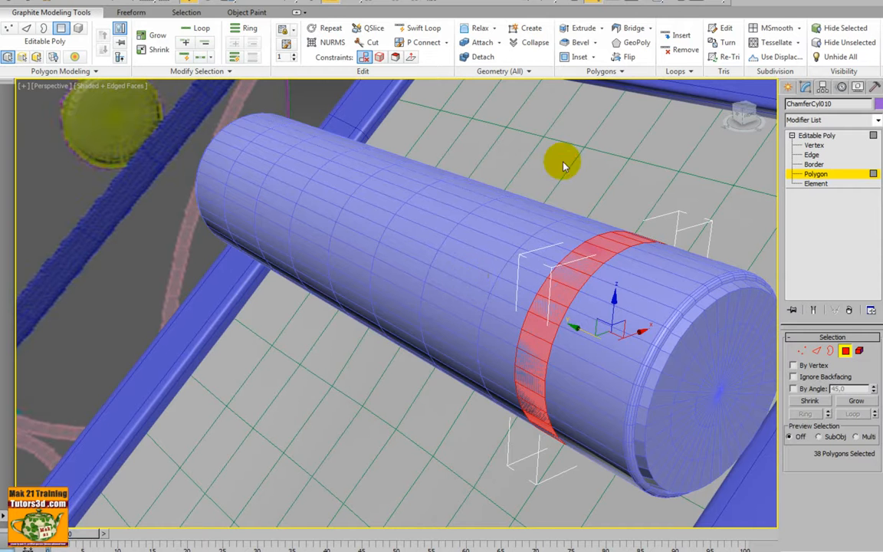
pyautogui.click(600, 29)
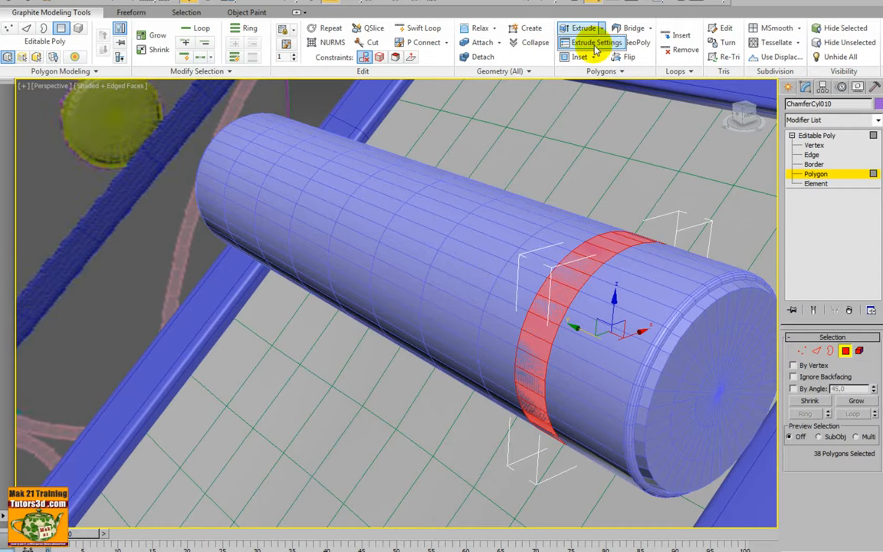
pyautogui.click(596, 44)
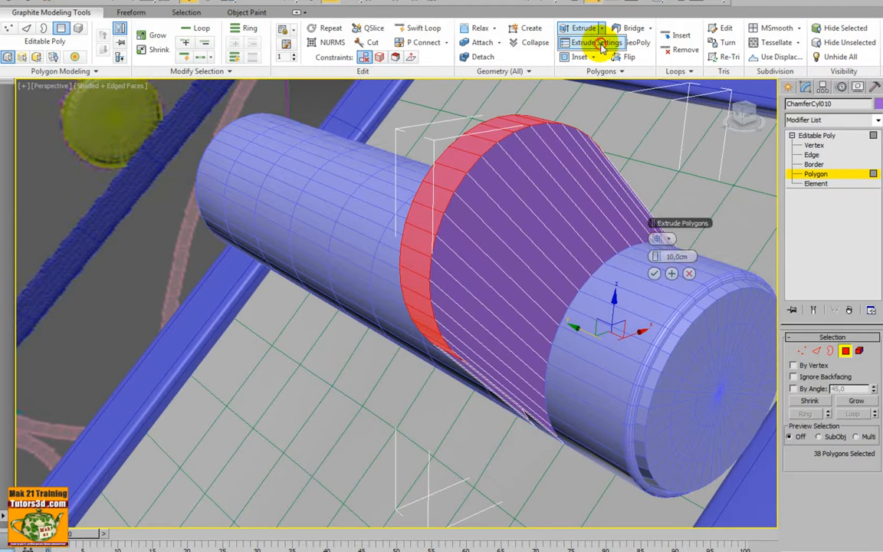
pyautogui.click(669, 240)
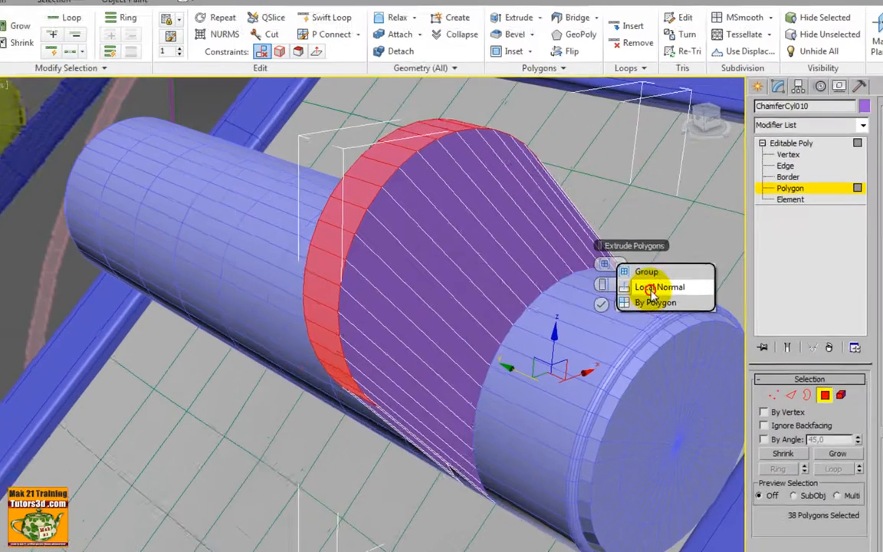
pyautogui.click(698, 256)
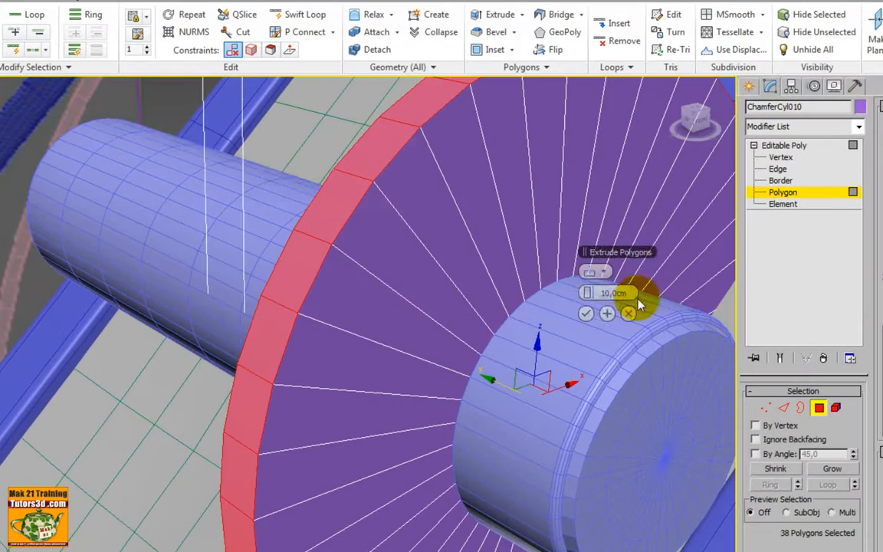
# Set the ring's extrusion height to 0,2 cm
pyautogui.moveTo(591, 291); pyautogui.dragTo(470, 295)
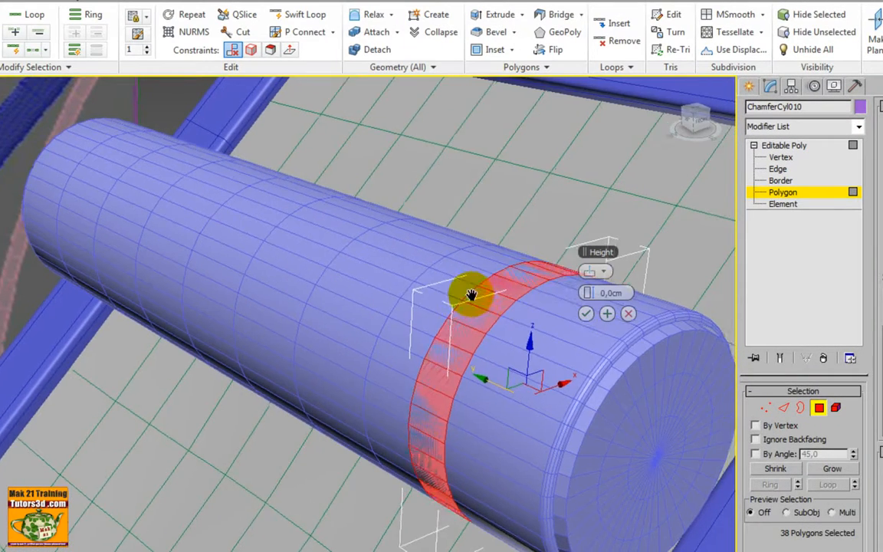
pyautogui.moveTo(471, 295); pyautogui.dragTo(272, 273, button='middle')
pyautogui.scroll(5, 397, 292)
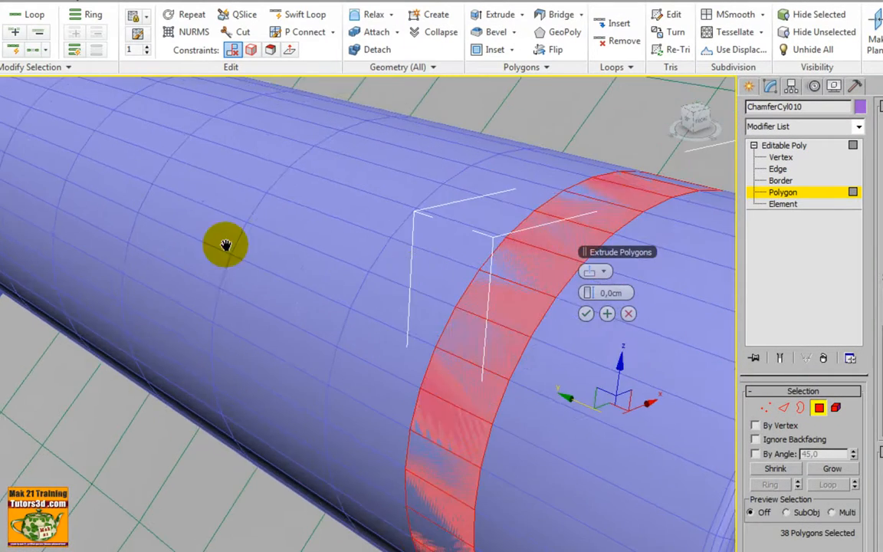
pyautogui.scroll(-2, 225, 245)
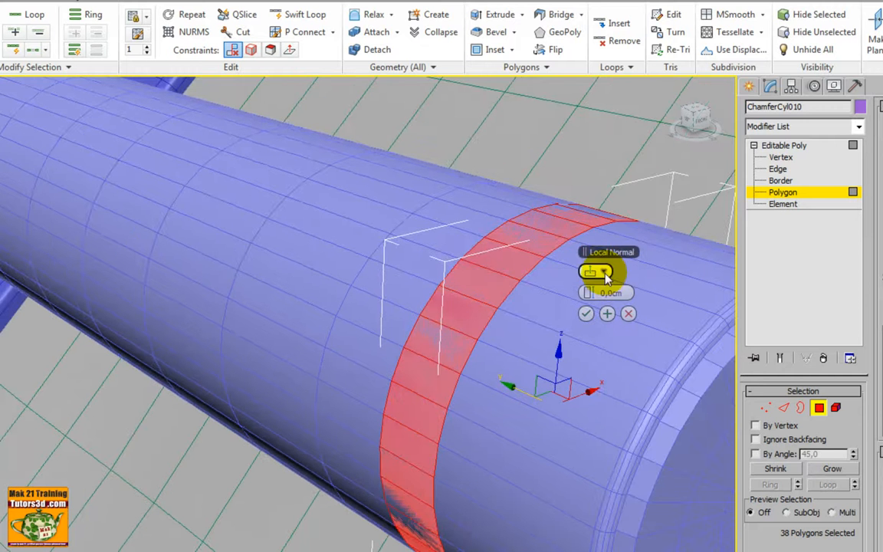
pyautogui.moveTo(594, 291); pyautogui.dragTo(611, 286)
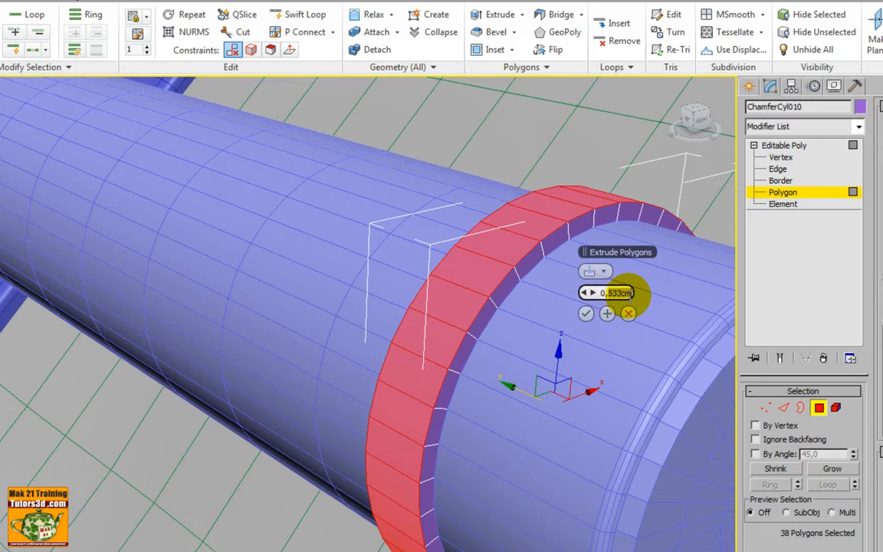
pyautogui.press('Return')
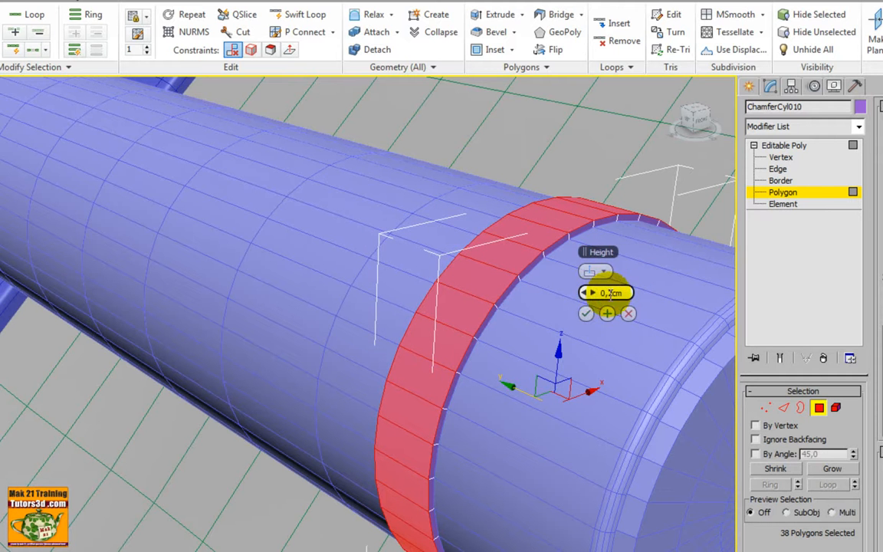
pyautogui.moveTo(503, 298)
pyautogui.keyDown('alt'); pyautogui.mouseDown(button='middle')
pyautogui.moveTo(459, 292)
pyautogui.moveTo(504, 301)
pyautogui.mouseUp(button='middle'); pyautogui.keyUp('alt')
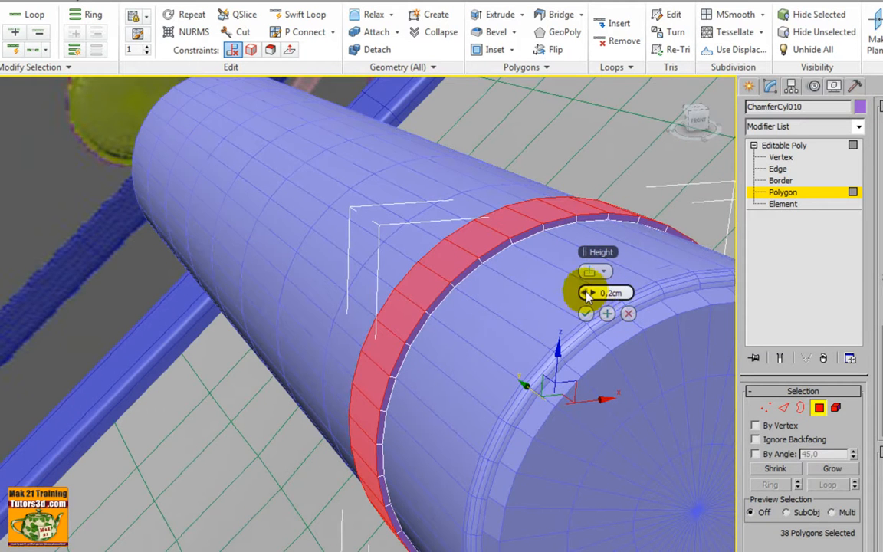
# Set the extrusion height to 0,1 cm and extrude the ring's polygons three times in succession
pyautogui.scroll(5, 475, 301)
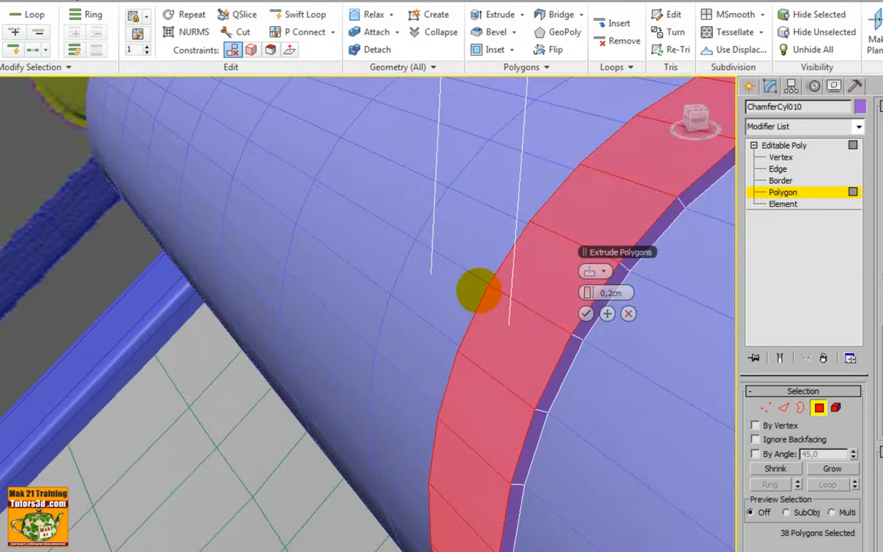
pyautogui.scroll(-5, 591, 334)
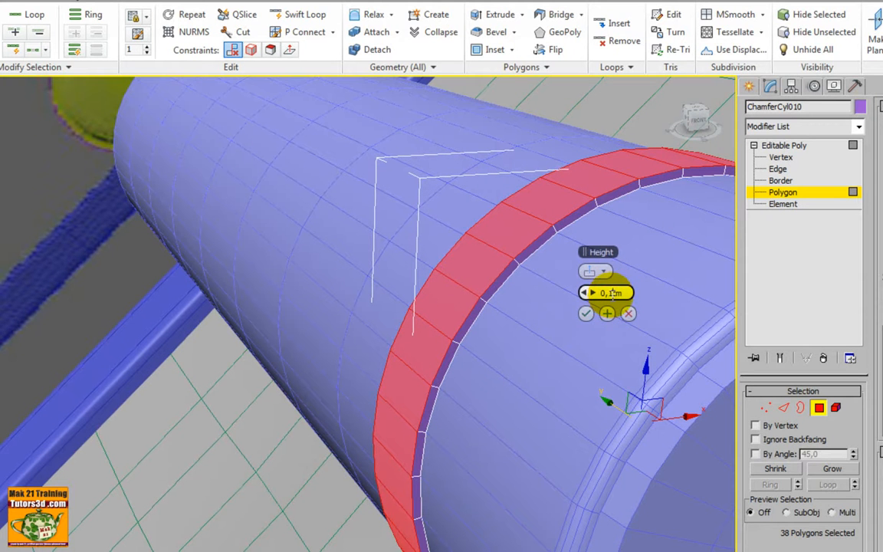
pyautogui.press('Return')
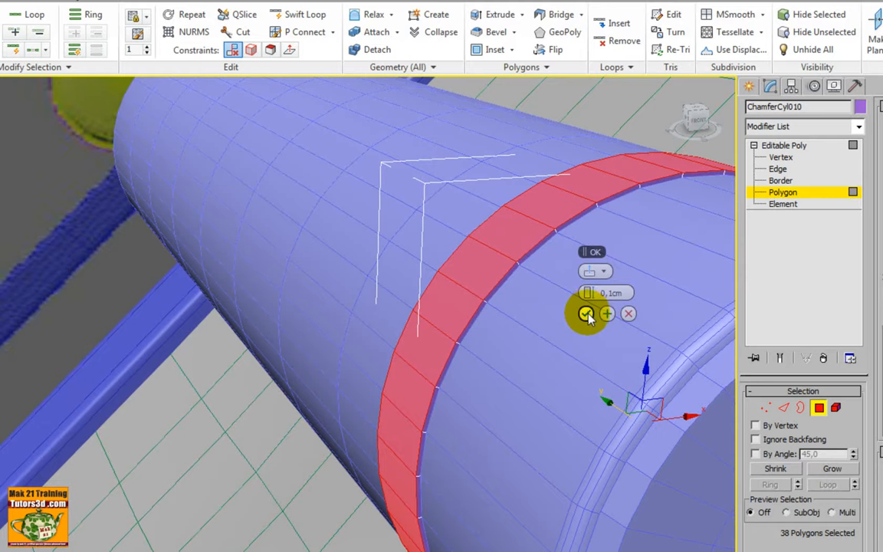
pyautogui.click(606, 313)
pyautogui.click(606, 313)
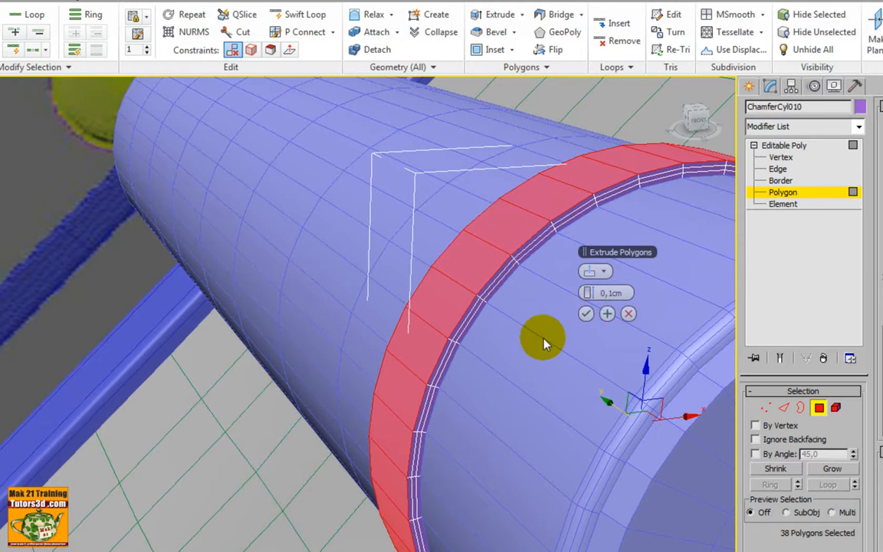
pyautogui.click(585, 313)
# Try to cut the ring open by selecting and deleting one segment of polygons across its width near the top
pyautogui.keyDown('alt'); pyautogui.moveTo(594, 314); pyautogui.dragTo(418, 319, button='middle'); pyautogui.keyUp('alt')
pyautogui.scroll(-5, 469, 282)
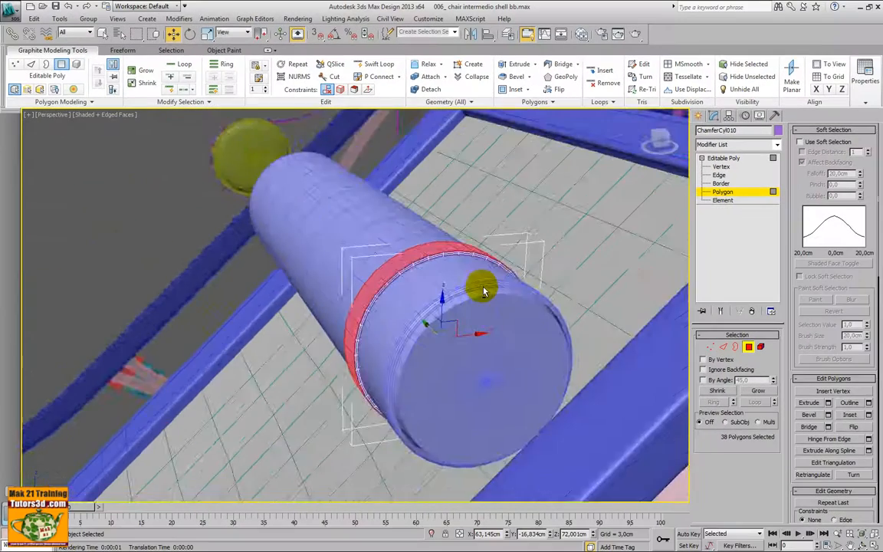
pyautogui.keyDown('alt'); pyautogui.moveTo(485, 290); pyautogui.dragTo(339, 299, button='middle'); pyautogui.keyUp('alt')
pyautogui.scroll(5, 450, 271)
pyautogui.scroll(-3, 445, 278)
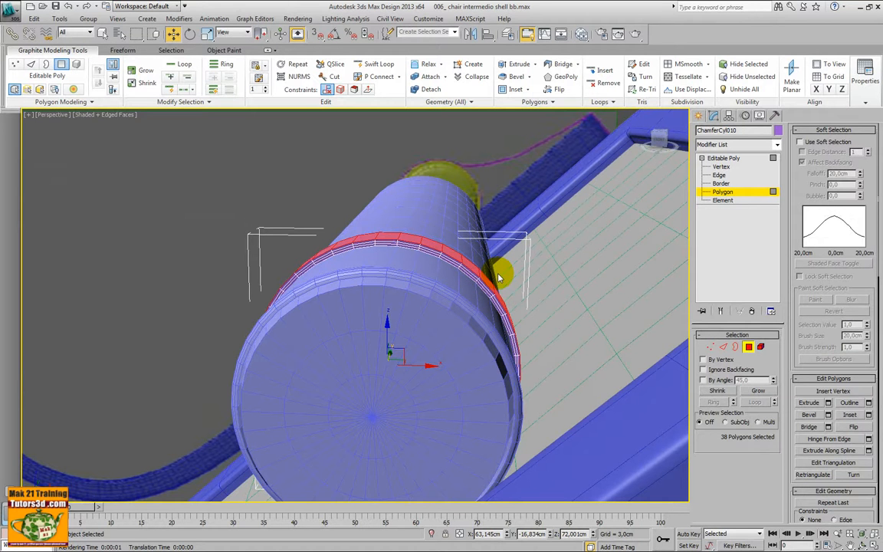
pyautogui.click(463, 288)
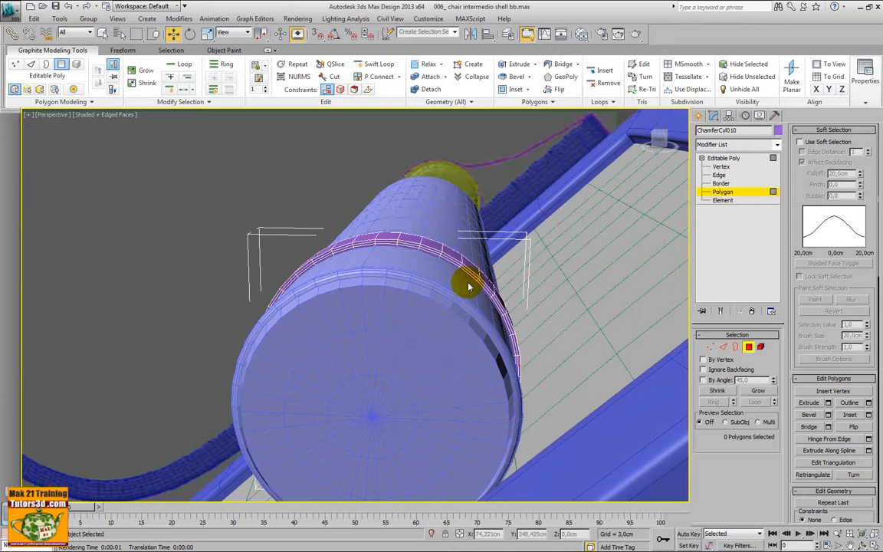
pyautogui.scroll(3, 469, 280)
pyautogui.moveTo(519, 249)
pyautogui.keyDown('alt'); pyautogui.mouseDown(button='middle')
pyautogui.moveTo(508, 256)
pyautogui.moveTo(536, 246)
pyautogui.mouseUp(button='middle'); pyautogui.keyUp('alt')
pyautogui.moveTo(526, 265); pyautogui.dragTo(523, 266)
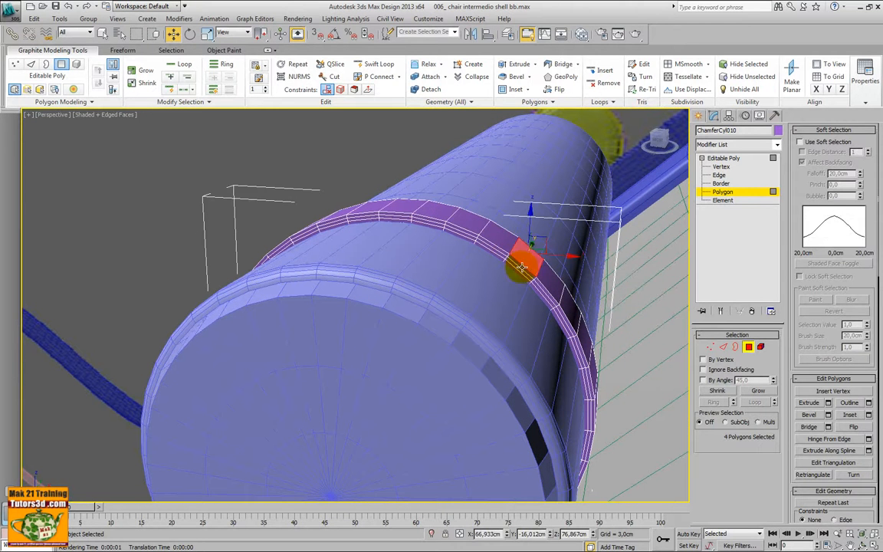
pyautogui.keyDown('alt'); pyautogui.moveTo(517, 278); pyautogui.dragTo(527, 274, button='middle'); pyautogui.keyUp('alt')
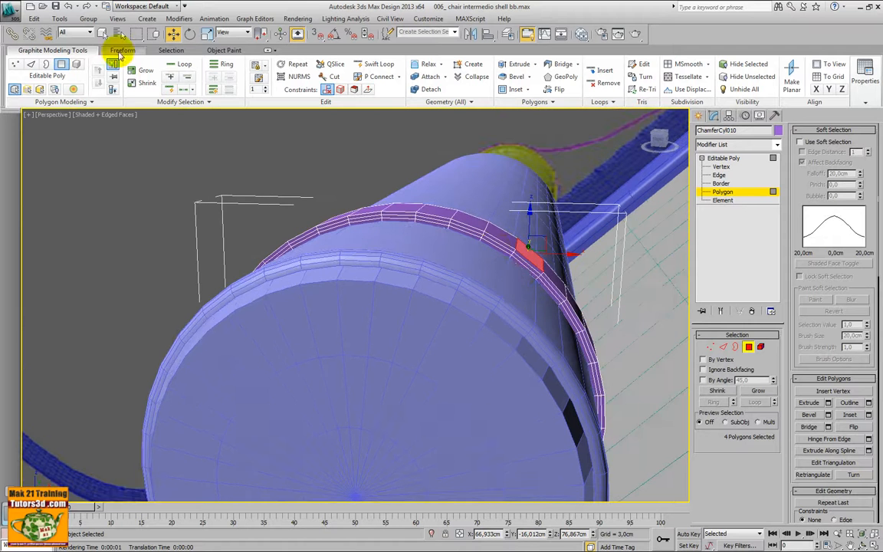
pyautogui.keyDown('alt'); pyautogui.moveTo(354, 180); pyautogui.dragTo(529, 241, button='middle'); pyautogui.keyUp('alt')
pyautogui.click(544, 230)
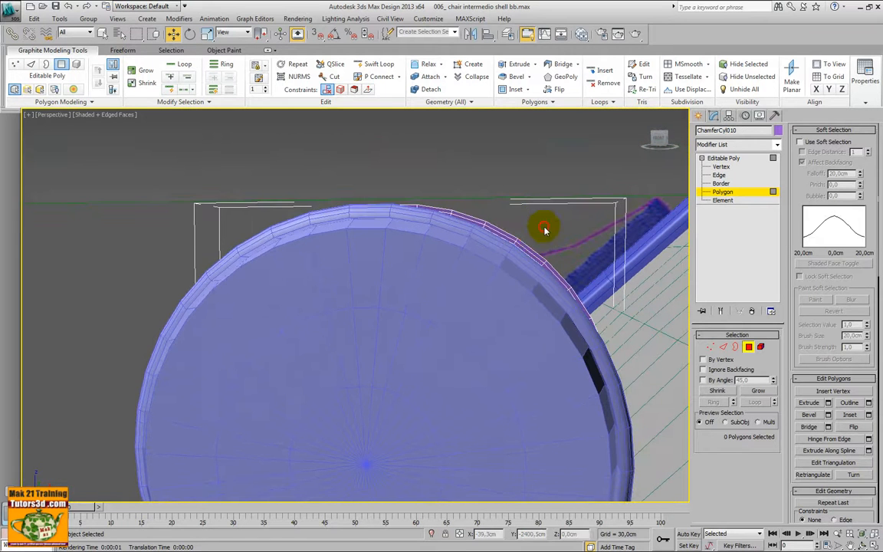
pyautogui.click(526, 259)
pyautogui.keyDown('alt'); pyautogui.moveTo(529, 257); pyautogui.dragTo(490, 270, button='middle'); pyautogui.keyUp('alt')
pyautogui.press('Delete')
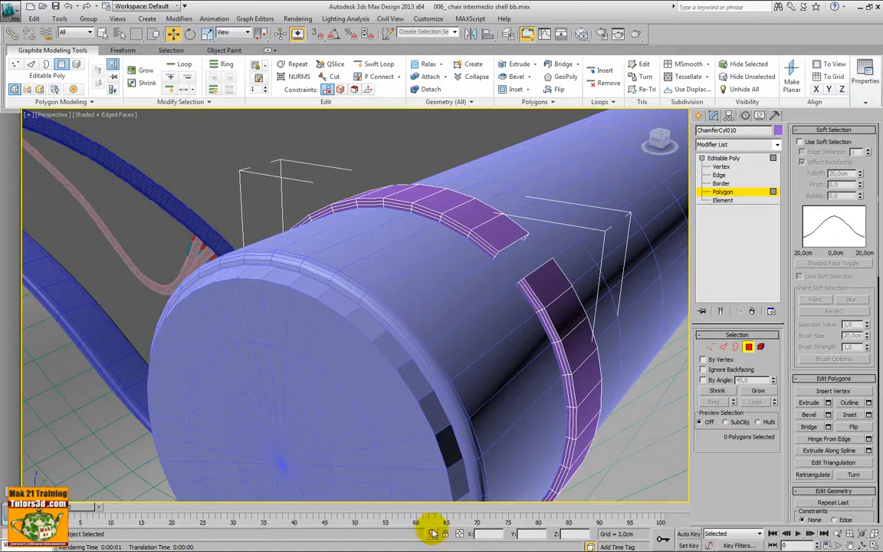
# Isolate the ring to inspect its hollow inside, and undo the deletion of the segment
pyautogui.click(431, 532)
pyautogui.keyDown('alt'); pyautogui.moveTo(450, 344); pyautogui.dragTo(475, 366, button='middle'); pyautogui.keyUp('alt')
pyautogui.scroll(5, 443, 370)
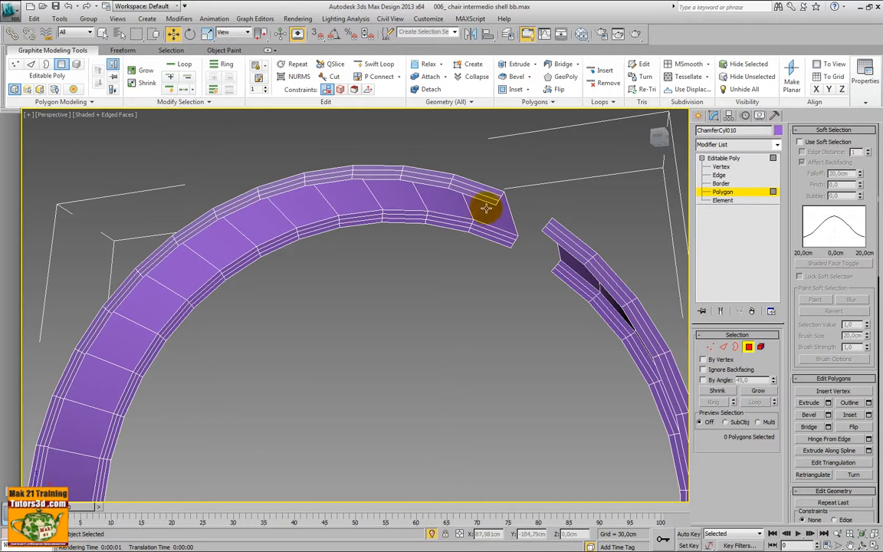
pyautogui.click(535, 263)
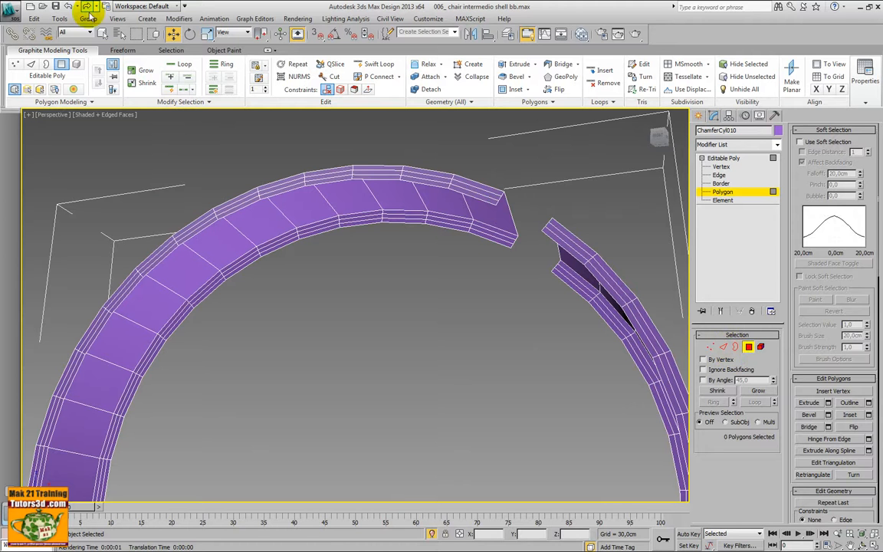
pyautogui.click(69, 7)
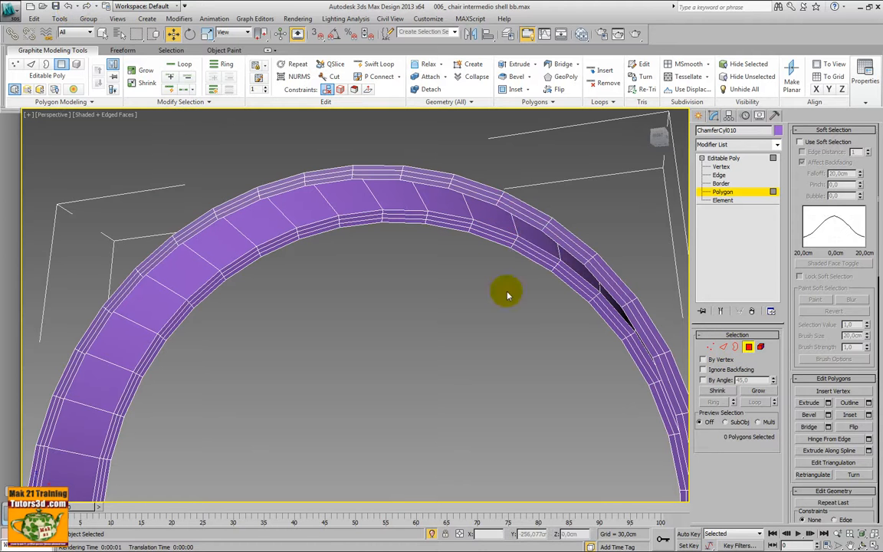
# Select the ring's two open inner borders and bridge them to close its inside face
pyautogui.click(748, 347)
pyautogui.press('3')
pyautogui.click(485, 201)
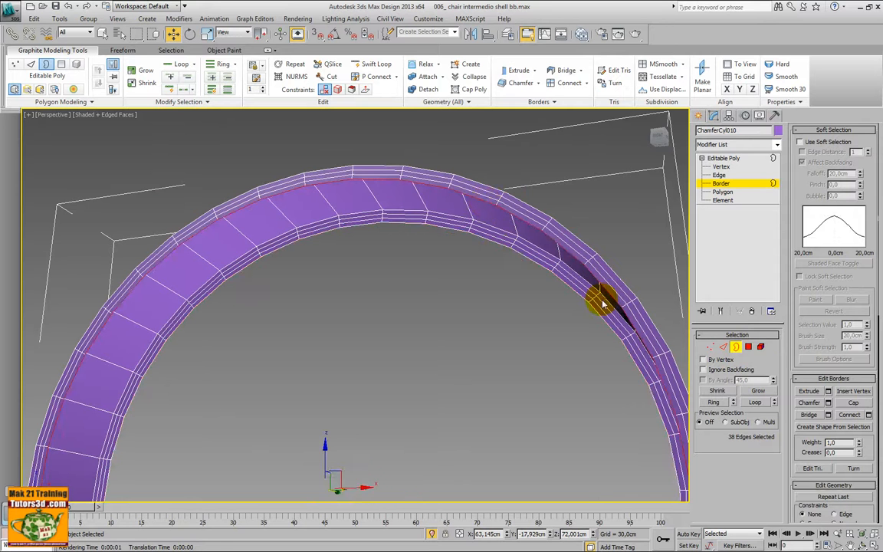
pyautogui.keyDown('ctrl'); pyautogui.click(539, 264); pyautogui.keyUp('ctrl')
pyautogui.click(827, 414)
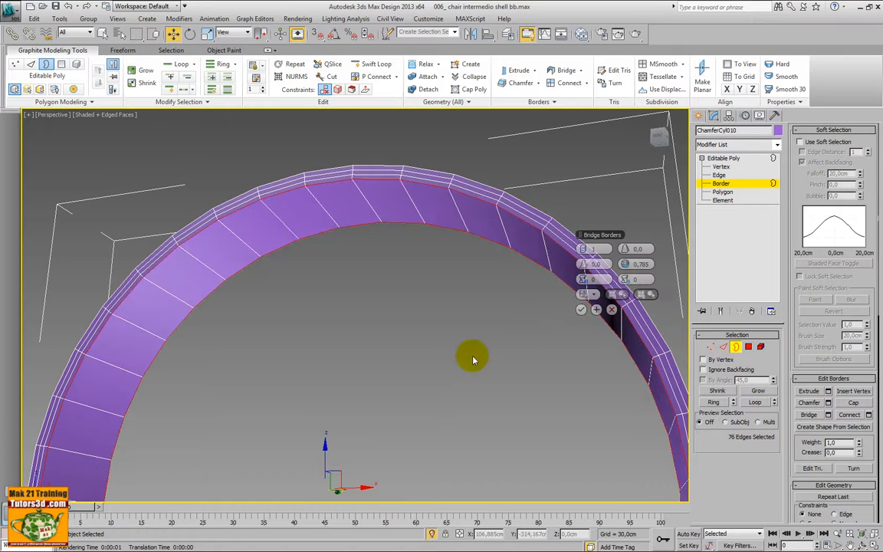
pyautogui.keyDown('alt'); pyautogui.moveTo(473, 355); pyautogui.dragTo(536, 339, button='middle'); pyautogui.keyUp('alt')
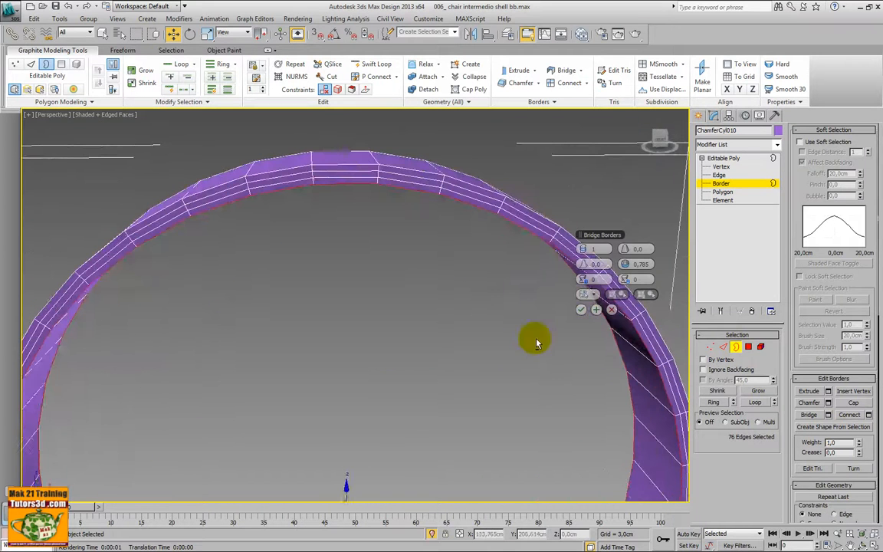
pyautogui.click(577, 311)
pyautogui.keyDown('alt'); pyautogui.moveTo(572, 312); pyautogui.dragTo(531, 305, button='middle'); pyautogui.keyUp('alt')
# Delete the outer, side and inner polygons of one segment near the ring's top to cut a gap through it
pyautogui.click(747, 347)
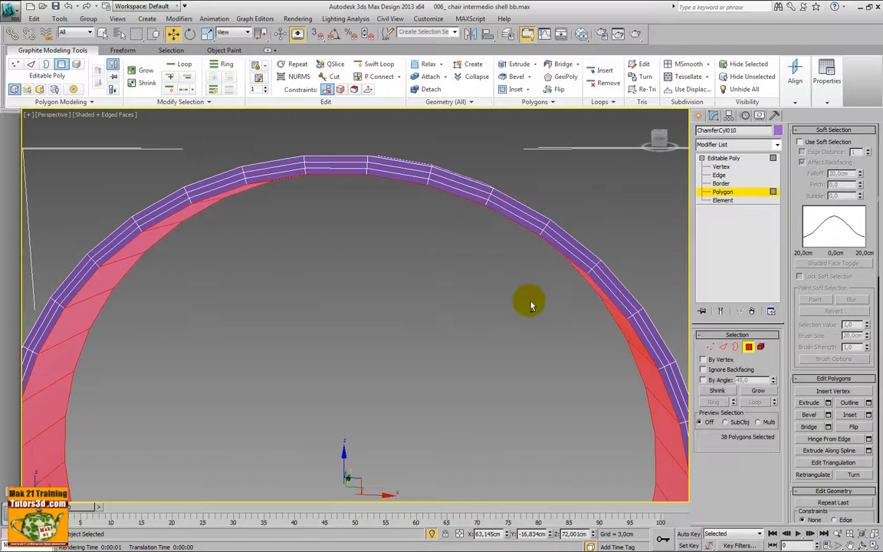
pyautogui.keyDown('alt'); pyautogui.moveTo(526, 190); pyautogui.dragTo(514, 177, button='middle'); pyautogui.keyUp('alt')
pyautogui.click(505, 178)
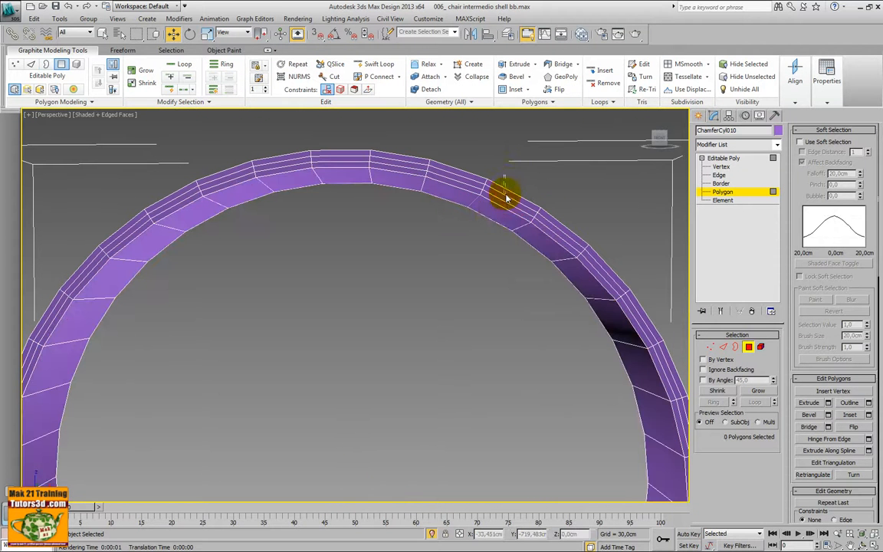
pyautogui.moveTo(506, 198); pyautogui.dragTo(505, 207)
pyautogui.keyDown('ctrl'); pyautogui.click(498, 212); pyautogui.keyUp('ctrl')
pyautogui.keyDown('alt'); pyautogui.moveTo(489, 231); pyautogui.dragTo(531, 211, button='middle'); pyautogui.keyUp('alt')
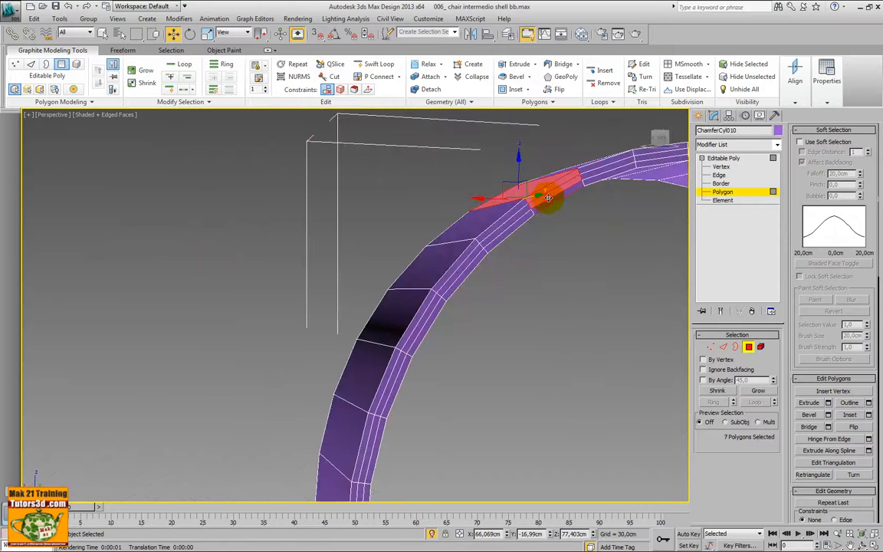
pyautogui.press('Delete')
# Select the open border at the gap's upper end and extend it with a new segment about 2 cm long along X
pyautogui.keyDown('alt'); pyautogui.moveTo(549, 202); pyautogui.dragTo(386, 217, button='middle'); pyautogui.keyUp('alt')
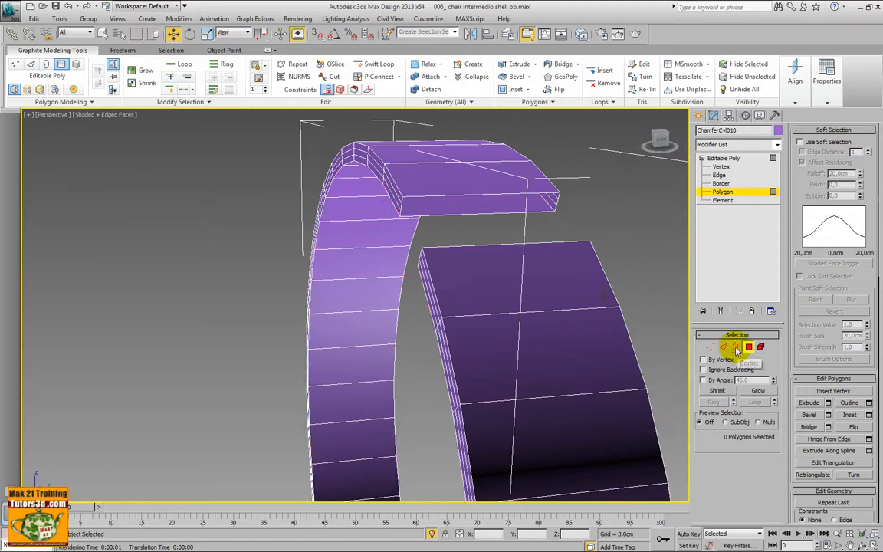
pyautogui.click(736, 347)
pyautogui.click(502, 213)
pyautogui.click(496, 202)
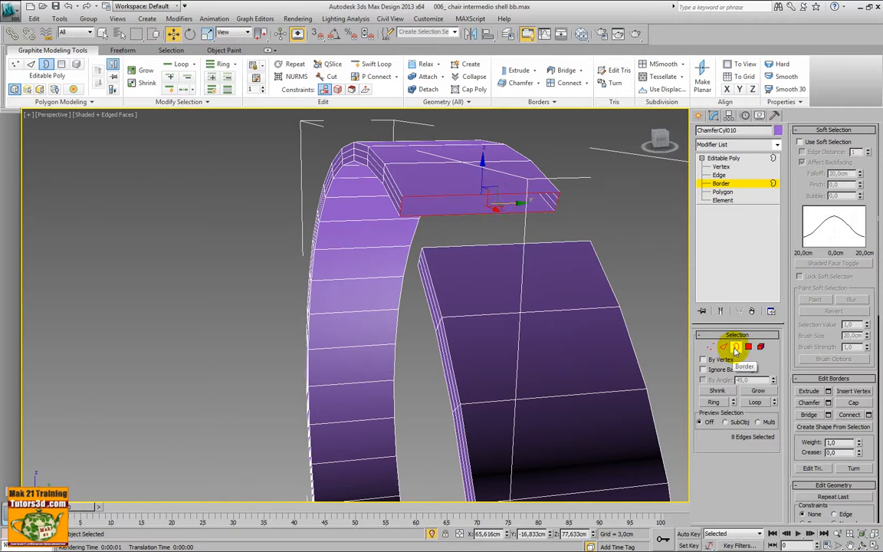
pyautogui.keyDown('alt'); pyautogui.moveTo(613, 338); pyautogui.dragTo(489, 323, button='middle'); pyautogui.keyUp('alt')
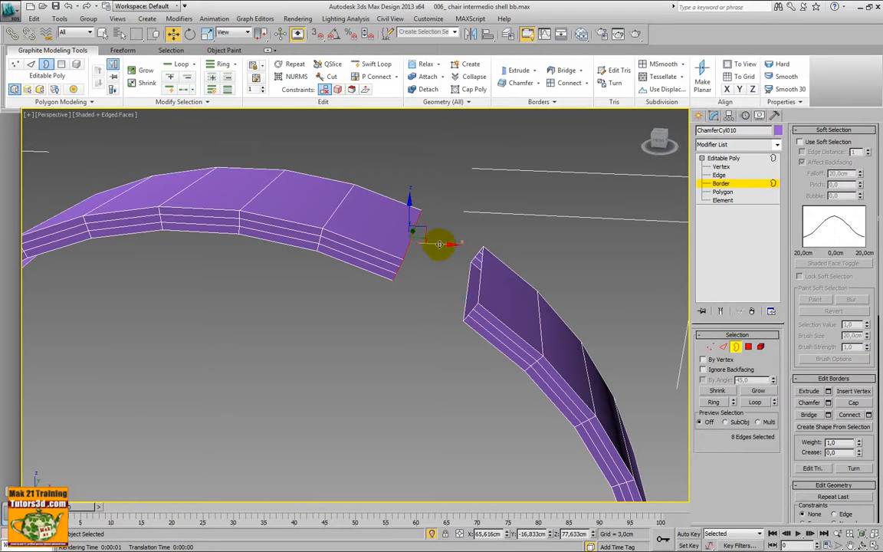
pyautogui.keyDown('shift'); pyautogui.moveTo(439, 244); pyautogui.dragTo(595, 251); pyautogui.keyUp('shift')
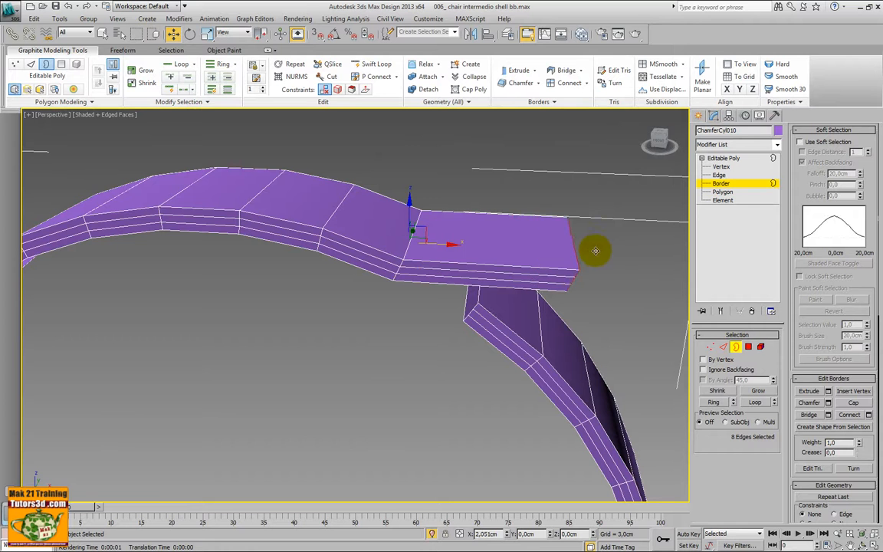
pyautogui.keyDown('alt'); pyautogui.moveTo(611, 314); pyautogui.dragTo(535, 256, button='middle'); pyautogui.keyUp('alt')
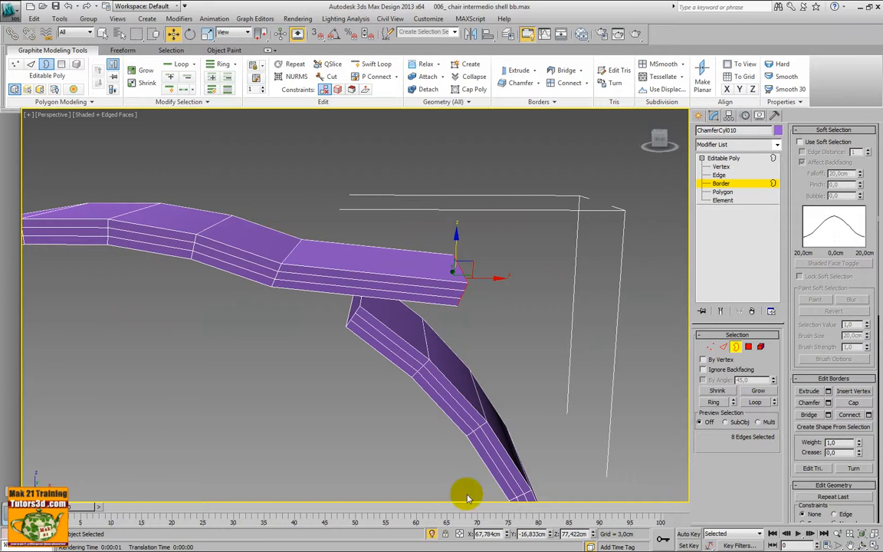
# End the isolation and work in a maximized Front view framed on the band's extended end
pyautogui.click(432, 535)
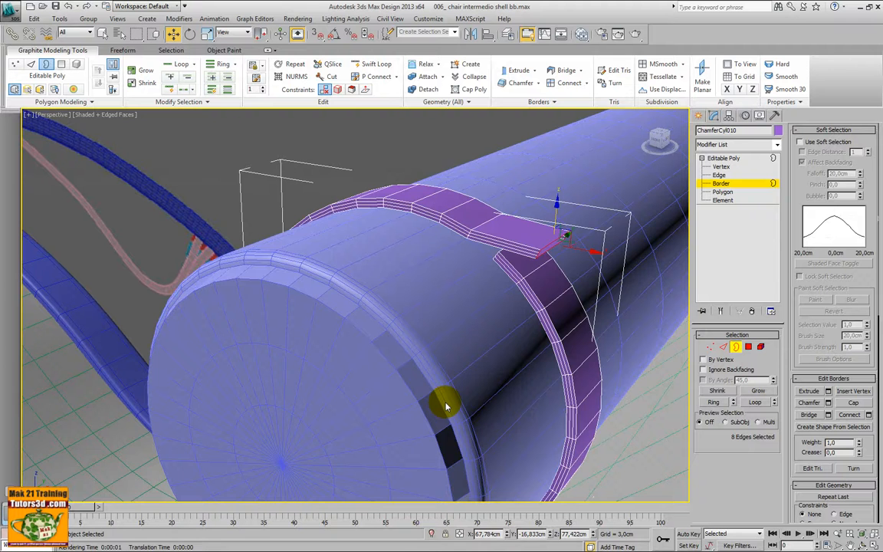
pyautogui.hotkey('alt', 'w')
pyautogui.rightClick(533, 262)
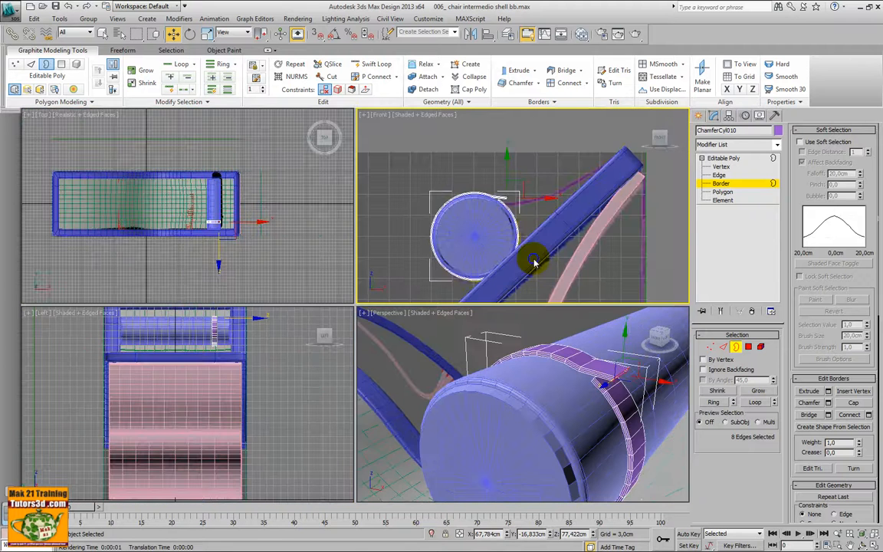
pyautogui.hotkey('alt', 'w')
pyautogui.moveTo(461, 306); pyautogui.dragTo(491, 311, button='middle')
pyautogui.scroll(3, 493, 315)
pyautogui.scroll(4, 410, 315)
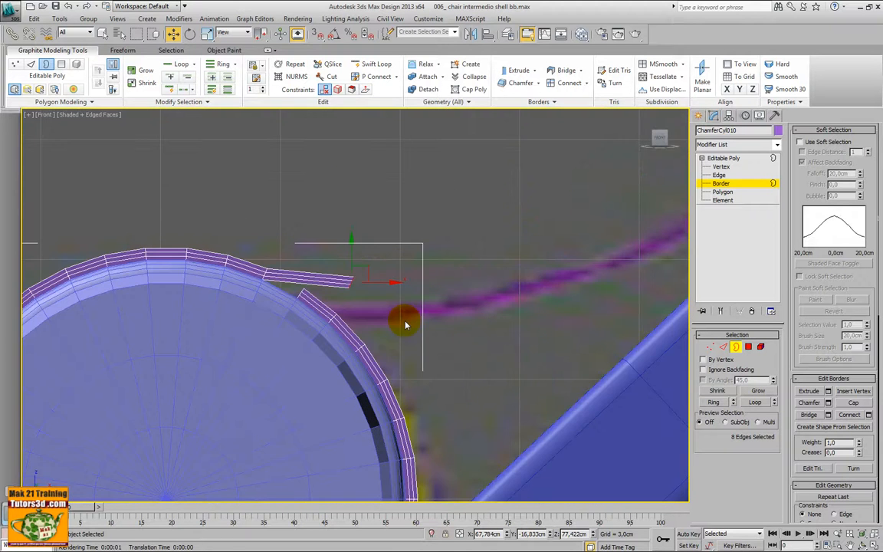
pyautogui.moveTo(404, 321); pyautogui.dragTo(354, 332, button='middle')
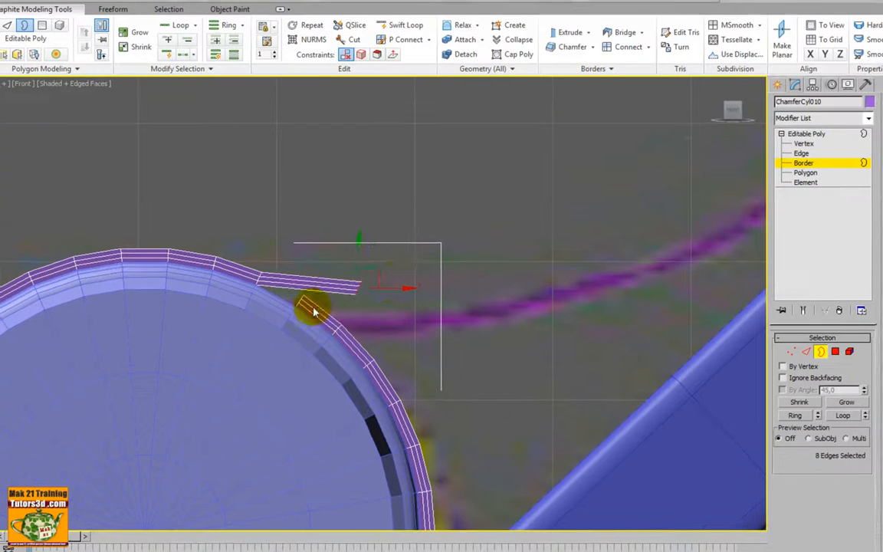
# Extend the band's end border in further segments along the purple reference line toward the blue chair frame
pyautogui.moveTo(350, 277); pyautogui.dragTo(601, 276)
pyautogui.moveTo(601, 276); pyautogui.dragTo(424, 336, button='middle')
pyautogui.moveTo(400, 331); pyautogui.dragTo(619, 233)
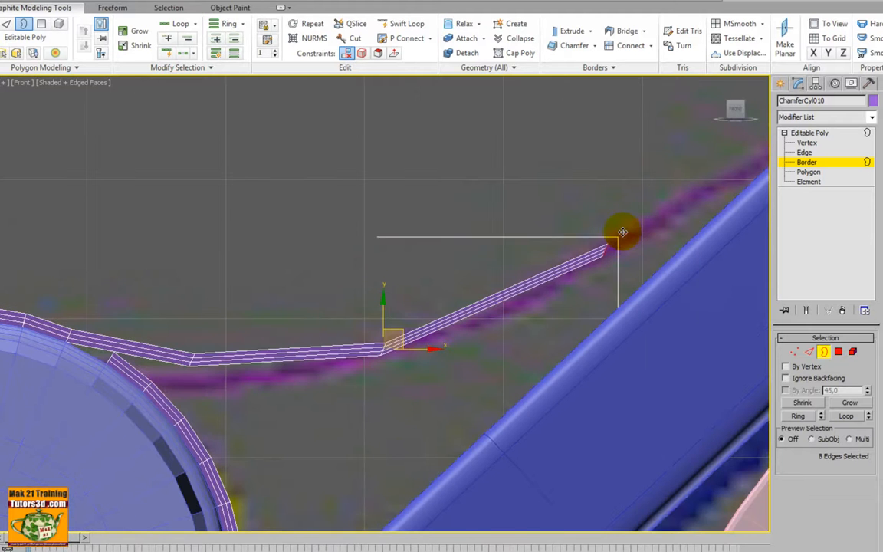
# Extend the strap's end border in a long segment alongside the blue frame to just above its upper corner
pyautogui.moveTo(619, 232); pyautogui.dragTo(378, 302, button='middle')
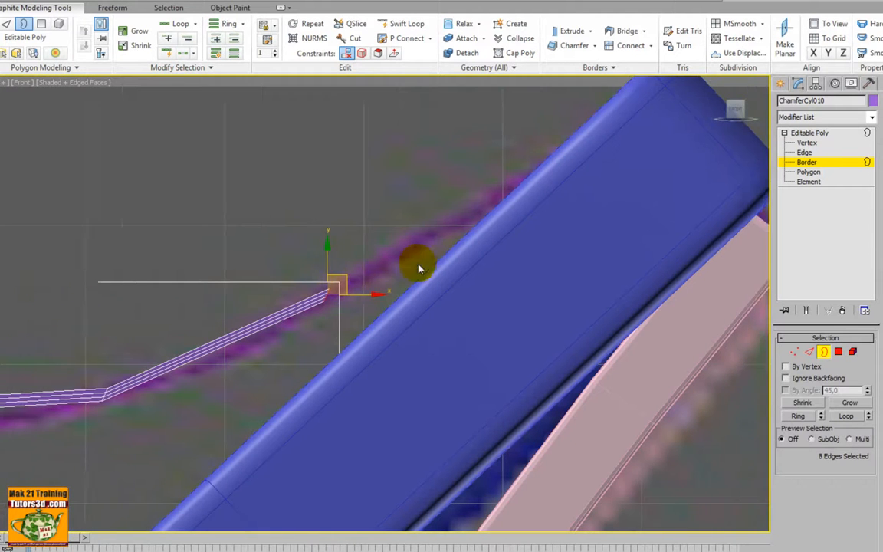
pyautogui.moveTo(413, 262); pyautogui.dragTo(356, 354, button='middle')
pyautogui.moveTo(288, 361); pyautogui.dragTo(625, 113)
pyautogui.moveTo(625, 112); pyautogui.dragTo(465, 315, button='middle')
pyautogui.scroll(2, 530, 178)
pyautogui.scroll(2, 518, 278)
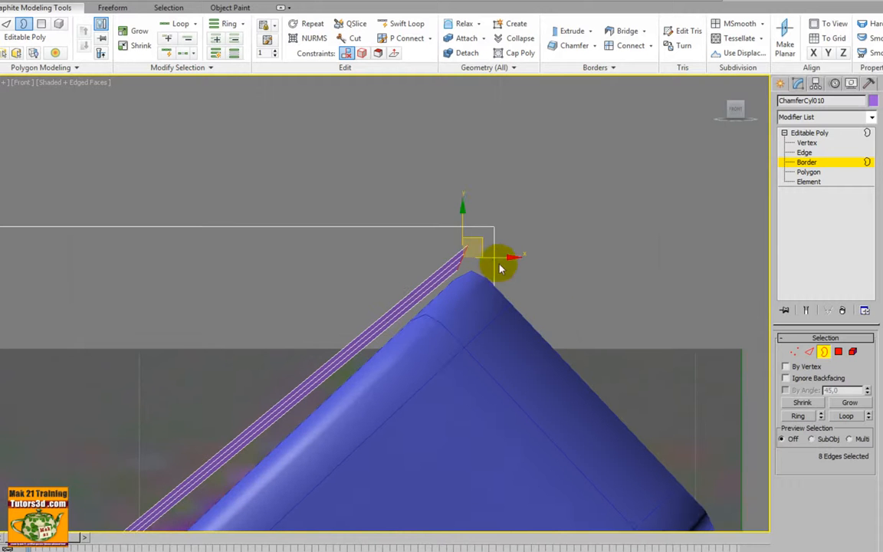
# Wrap the strap over the frame's upper corner with segments across the tip, down the outer side and bending downward at the lower corner
pyautogui.moveTo(499, 269); pyautogui.dragTo(604, 325)
pyautogui.moveTo(619, 329); pyautogui.dragTo(512, 217, button='middle')
pyautogui.keyDown('shift'); pyautogui.moveTo(493, 212); pyautogui.dragTo(634, 380); pyautogui.keyUp('shift')
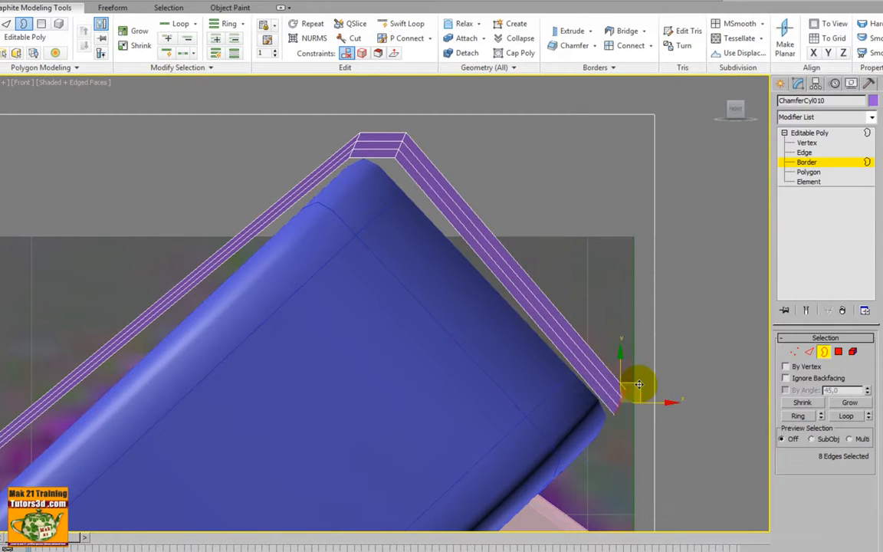
pyautogui.moveTo(635, 380); pyautogui.dragTo(582, 280, button='middle')
pyautogui.keyDown('shift'); pyautogui.moveTo(576, 284); pyautogui.dragTo(581, 351); pyautogui.keyUp('shift')
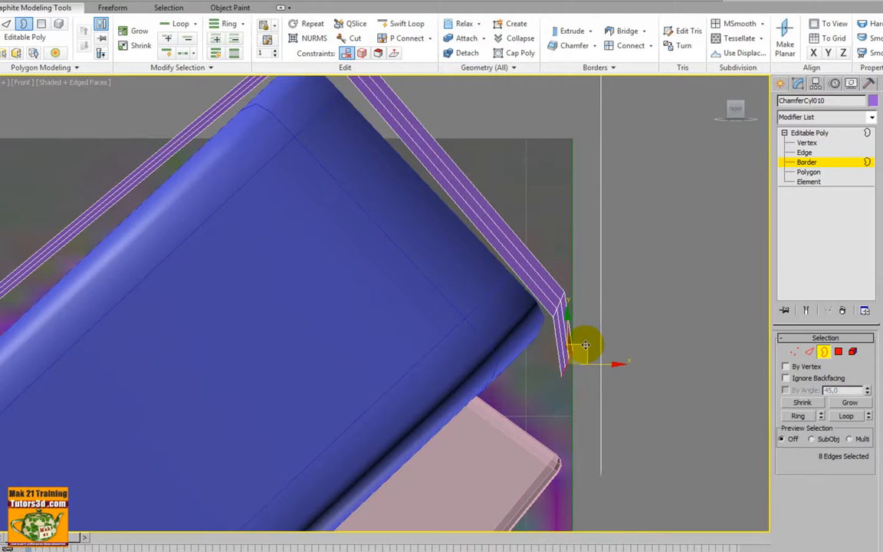
pyautogui.moveTo(581, 351); pyautogui.dragTo(536, 207, button='middle')
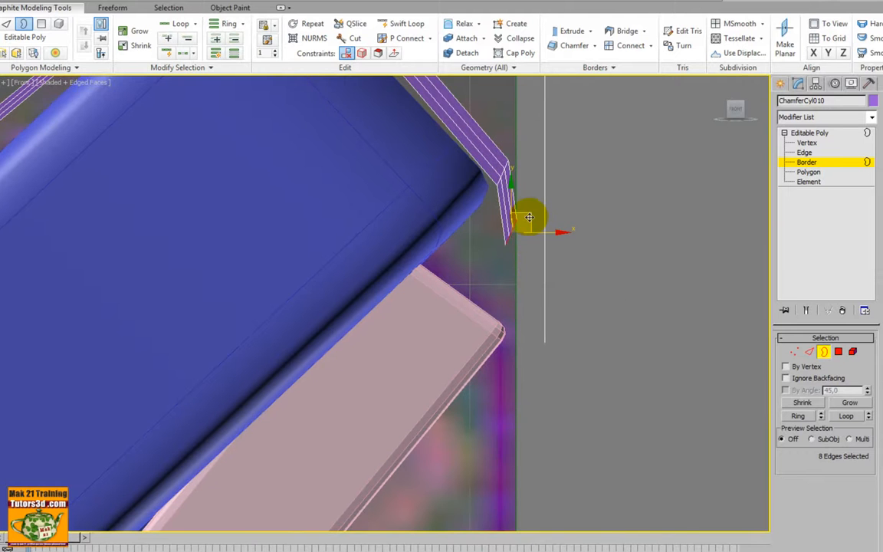
# Extend the strap's end border in one segment downward past the outer corner of the pink panel
pyautogui.keyDown('shift'); pyautogui.moveTo(530, 213); pyautogui.dragTo(536, 379); pyautogui.keyUp('shift')
pyautogui.moveTo(536, 379); pyautogui.dragTo(536, 341, button='middle')
pyautogui.scroll(4, 553, 289)
pyautogui.click(346, 53)
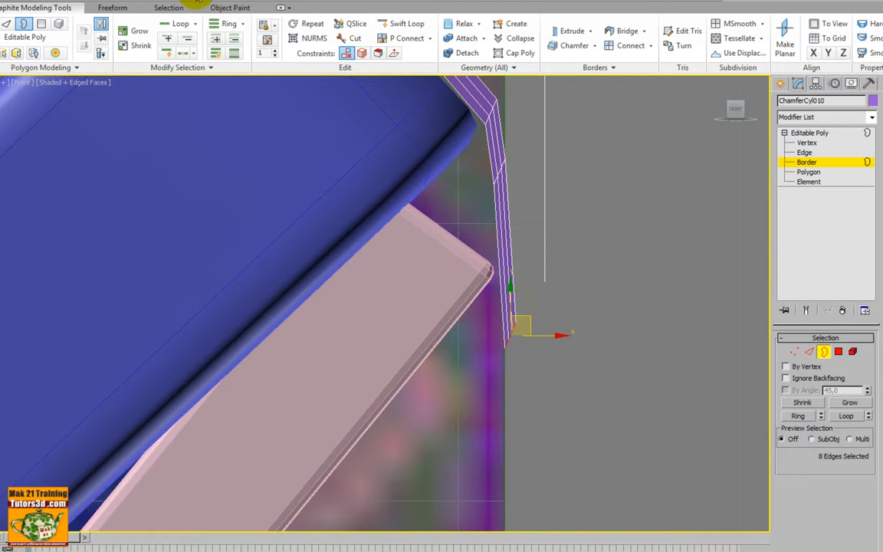
pyautogui.press('e')
pyautogui.moveTo(551, 305)
pyautogui.mouseDown()
pyautogui.moveTo(554, 356)
pyautogui.moveTo(554, 304)
pyautogui.mouseUp()
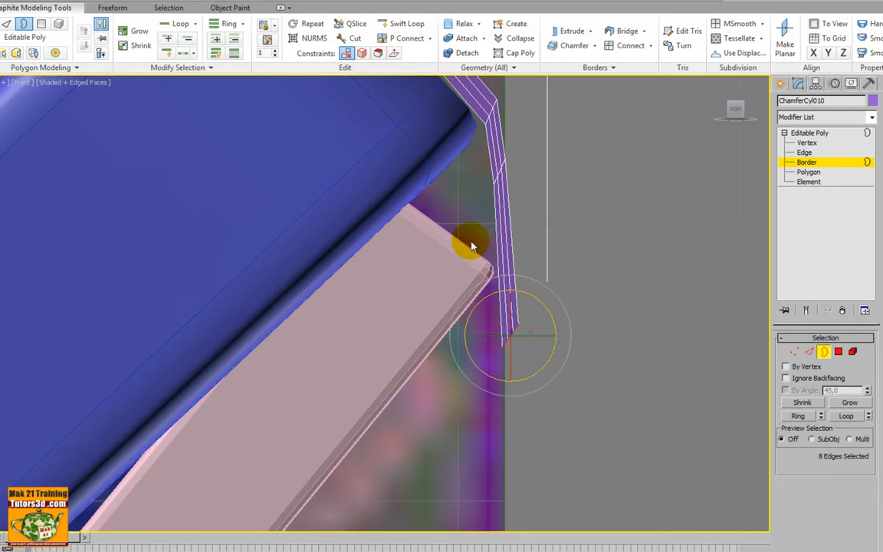
pyautogui.hotkey('ctrl', 'z')
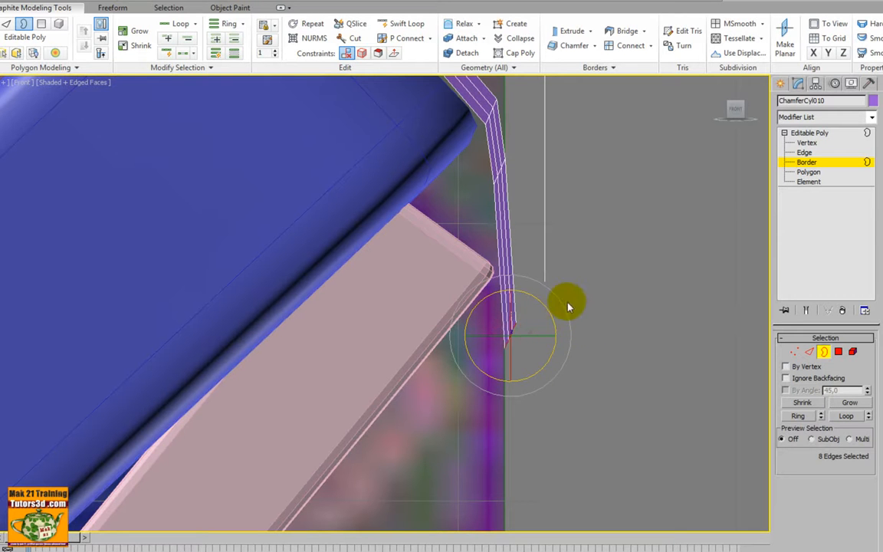
pyautogui.moveTo(567, 307); pyautogui.dragTo(573, 287)
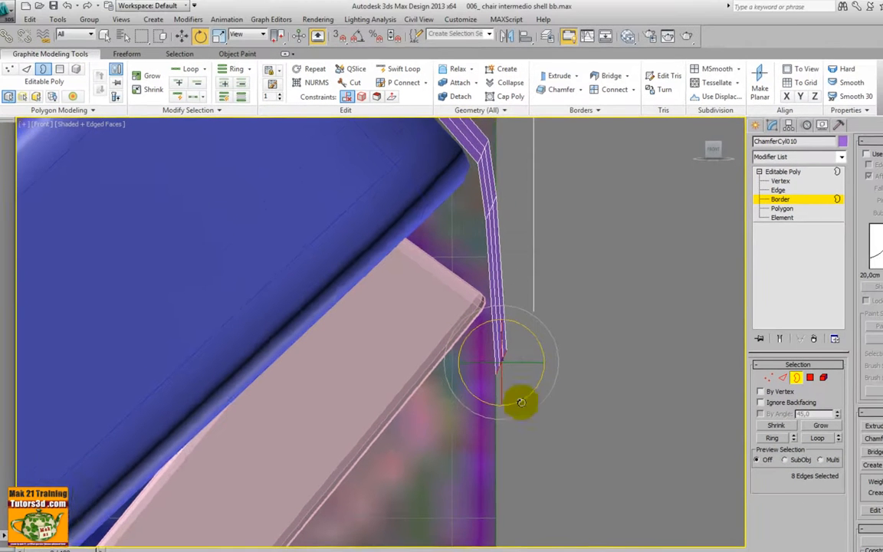
# Extend the strap's end border in another long segment straight down along the outer edge of the reference image
pyautogui.scroll(2, 519, 401)
pyautogui.moveTo(524, 398); pyautogui.dragTo(493, 403, button='middle')
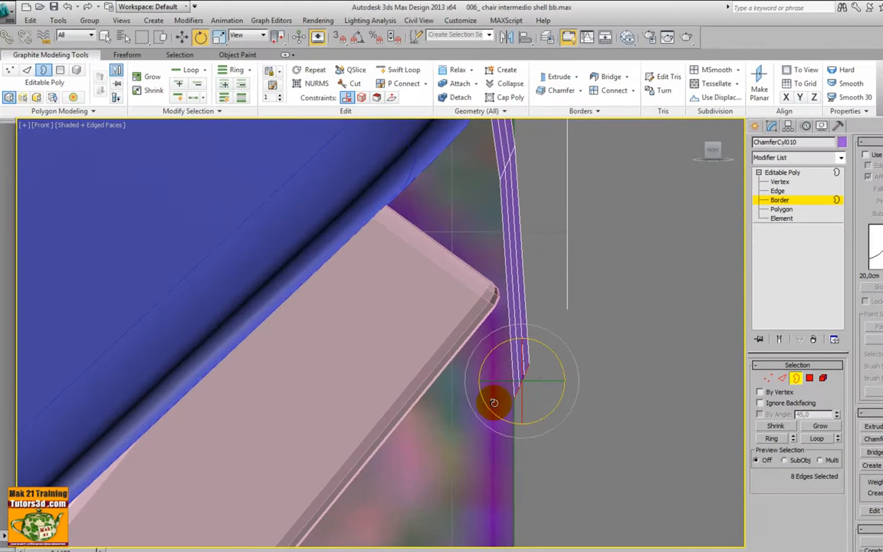
pyautogui.moveTo(538, 383); pyautogui.dragTo(531, 304, button='middle')
pyautogui.press('w')
pyautogui.keyDown('shift'); pyautogui.moveTo(514, 274); pyautogui.dragTo(532, 493); pyautogui.keyUp('shift')
pyautogui.scroll(-2, 529, 360)
pyautogui.moveTo(527, 326); pyautogui.dragTo(498, 168, button='middle')
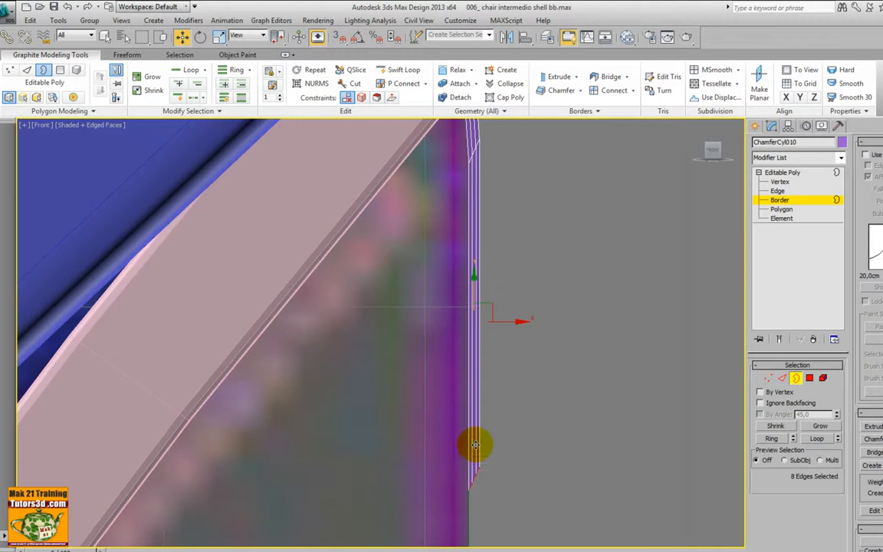
pyautogui.scroll(4, 473, 444)
pyautogui.moveTo(524, 407); pyautogui.dragTo(463, 425, button='middle')
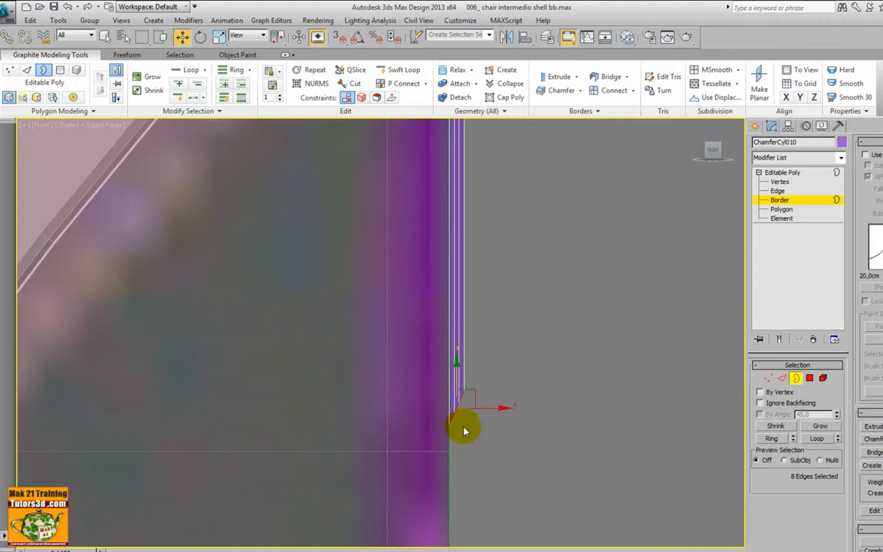
# Scale the strap's slanted end border vertically until it is flat and horizontal
pyautogui.click(219, 36)
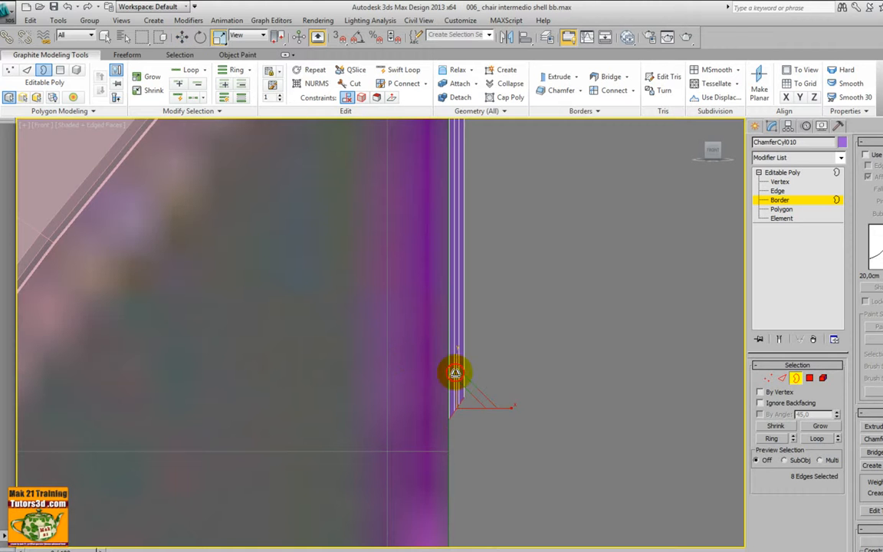
pyautogui.scroll(3, 492, 252)
pyautogui.moveTo(489, 338); pyautogui.dragTo(450, 324, button='middle')
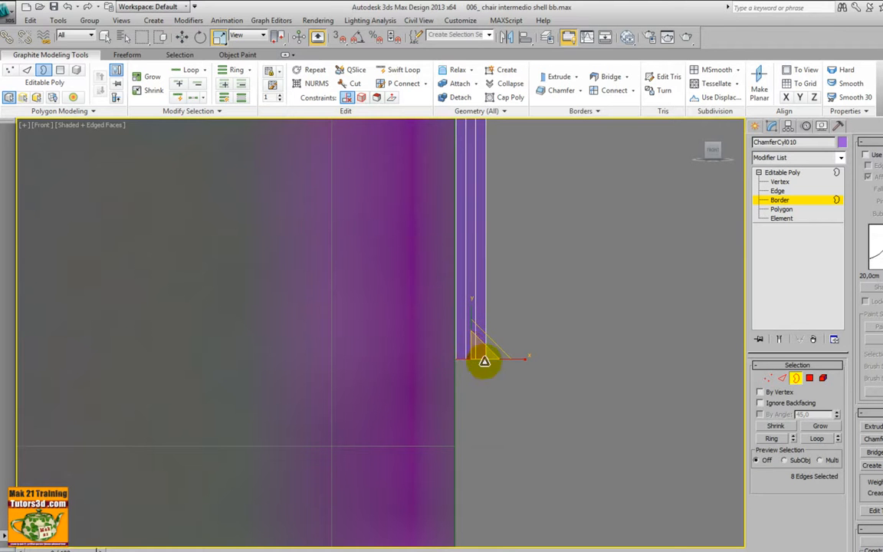
# Move the strap's end border slightly outward along X, away from the edge of the reference image
pyautogui.rightClick(484, 361)
pyautogui.click(508, 398)
pyautogui.rightClick(510, 359)
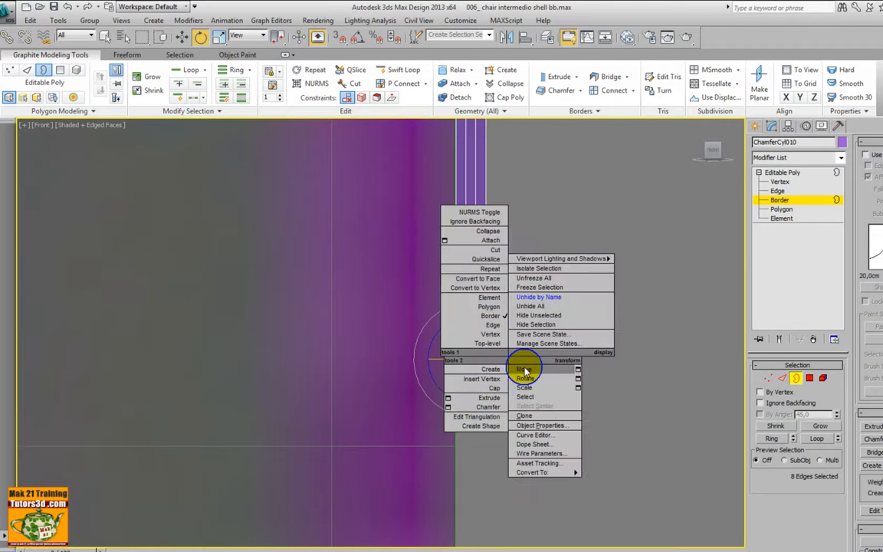
pyautogui.click(525, 367)
pyautogui.moveTo(516, 360); pyautogui.dragTo(538, 358)
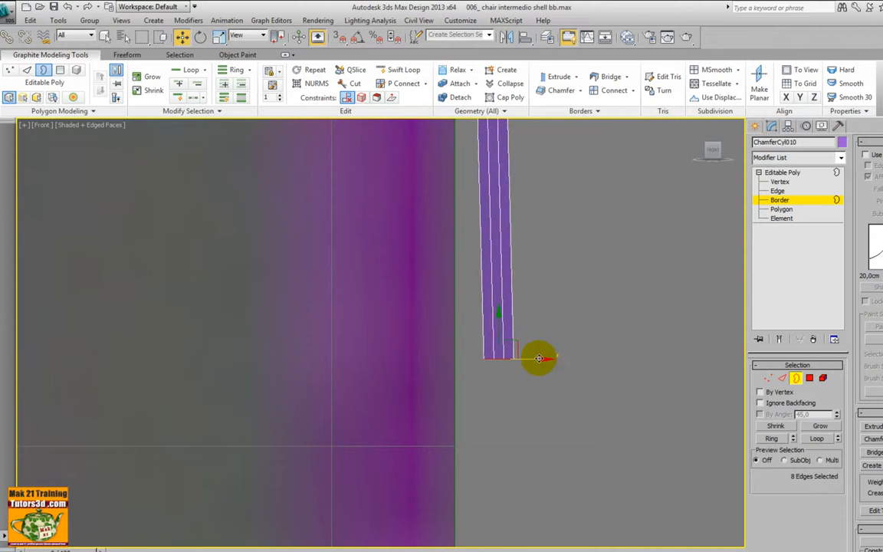
pyautogui.scroll(-8, 529, 352)
pyautogui.moveTo(519, 344); pyautogui.dragTo(568, 400, button='middle')
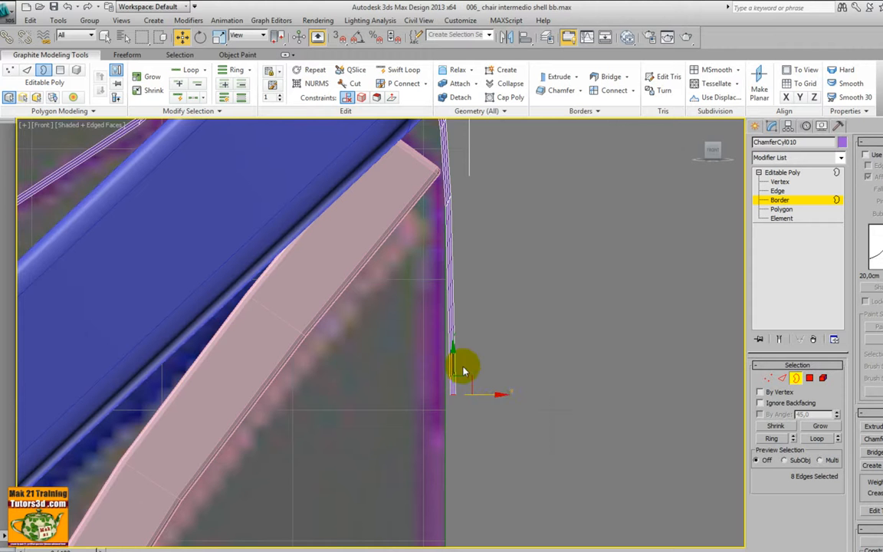
pyautogui.moveTo(467, 415); pyautogui.dragTo(482, 347, button='middle')
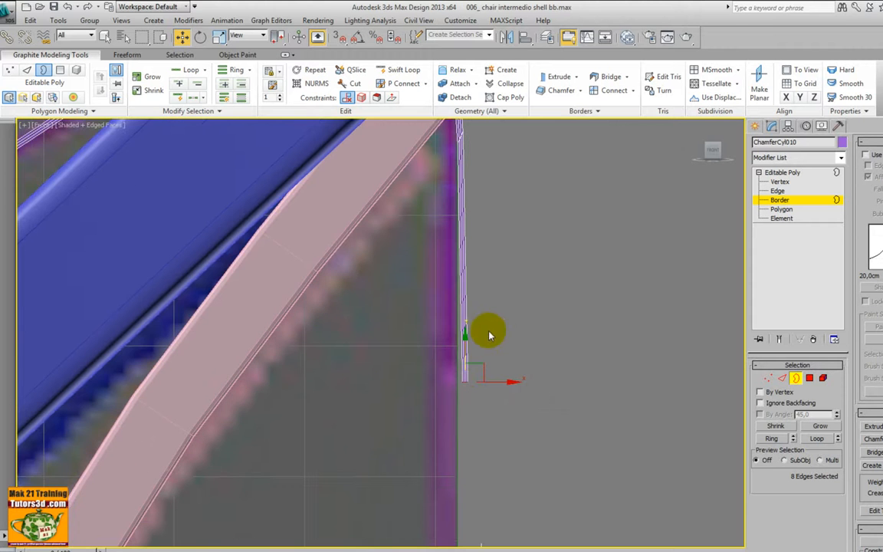
# Isolate the strap object in a maximized Perspective view, seen from the side of its hanging end
pyautogui.hotkey('alt', 'w')
pyautogui.rightClick(534, 427)
pyautogui.hotkey('alt', 'w')
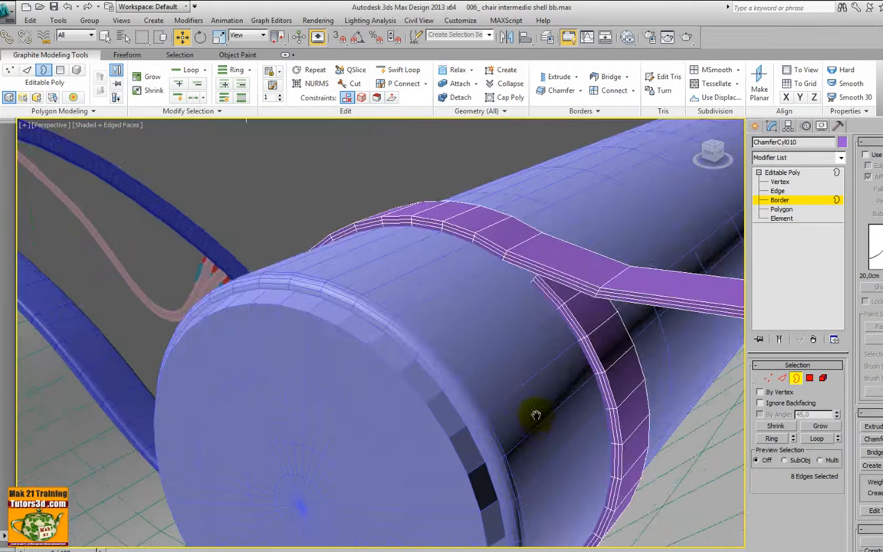
pyautogui.scroll(-6, 529, 410)
pyautogui.moveTo(521, 412); pyautogui.dragTo(463, 369, button='middle')
pyautogui.scroll(10, 462, 368)
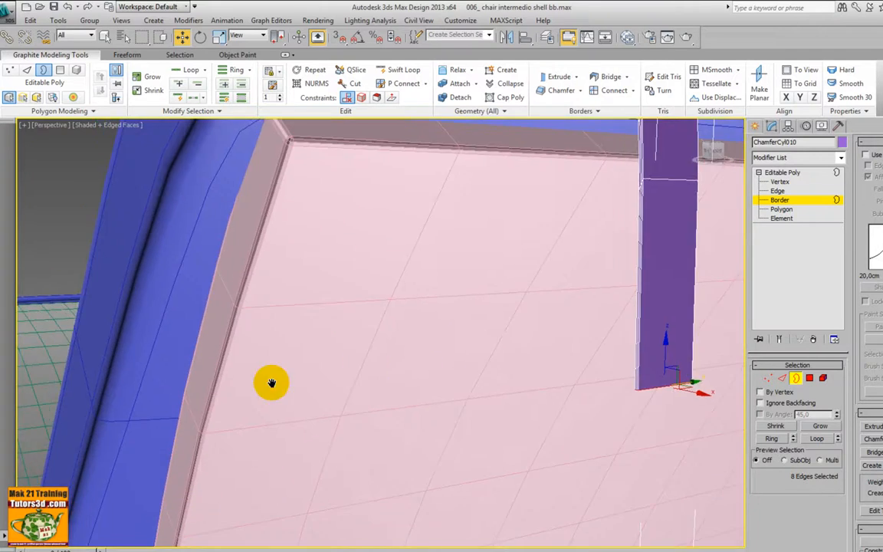
pyautogui.moveTo(271, 382); pyautogui.dragTo(258, 386, button='middle')
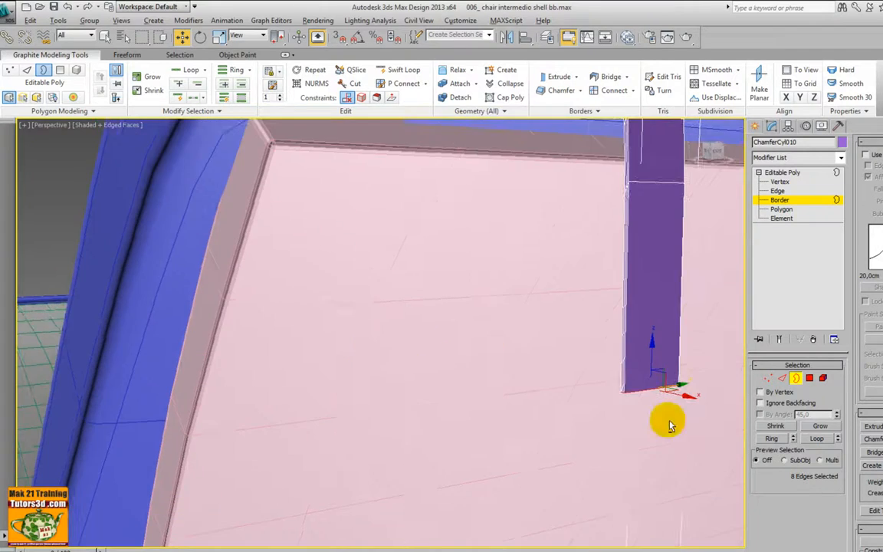
pyautogui.keyDown('alt'); pyautogui.moveTo(670, 423); pyautogui.dragTo(439, 316, button='middle'); pyautogui.keyUp('alt')
pyautogui.scroll(4, 511, 310)
pyautogui.scroll(-3, 510, 316)
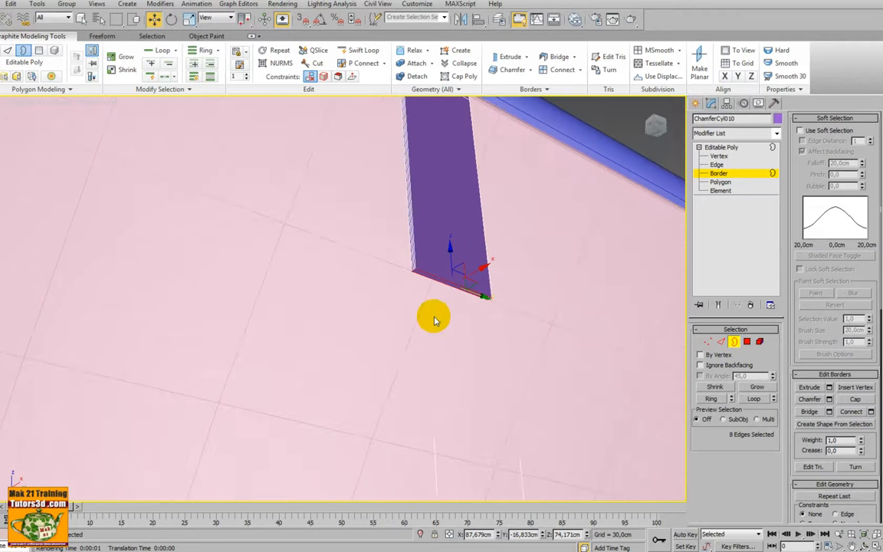
pyautogui.click(420, 534)
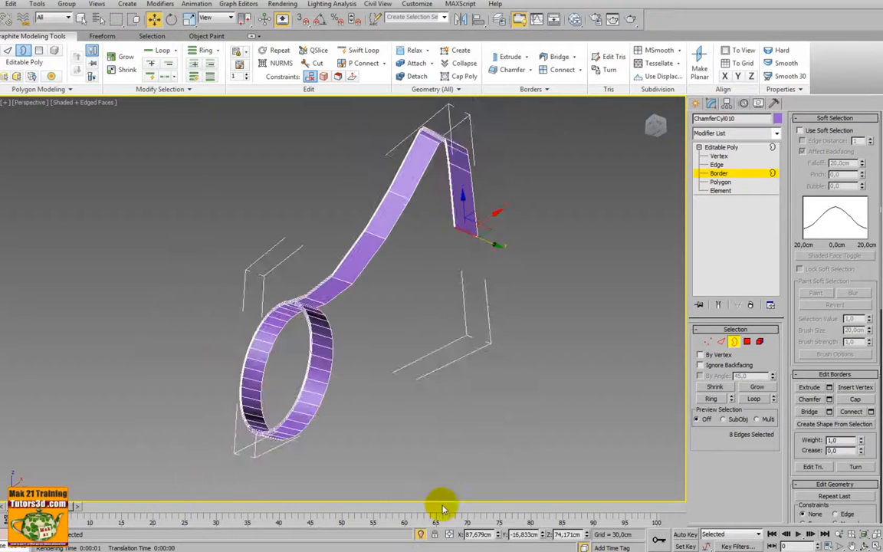
# Extend the strap's hanging end border straight down along Z with a long segment and a short end segment
pyautogui.moveTo(459, 412); pyautogui.dragTo(416, 449, button='middle')
pyautogui.scroll(2, 414, 451)
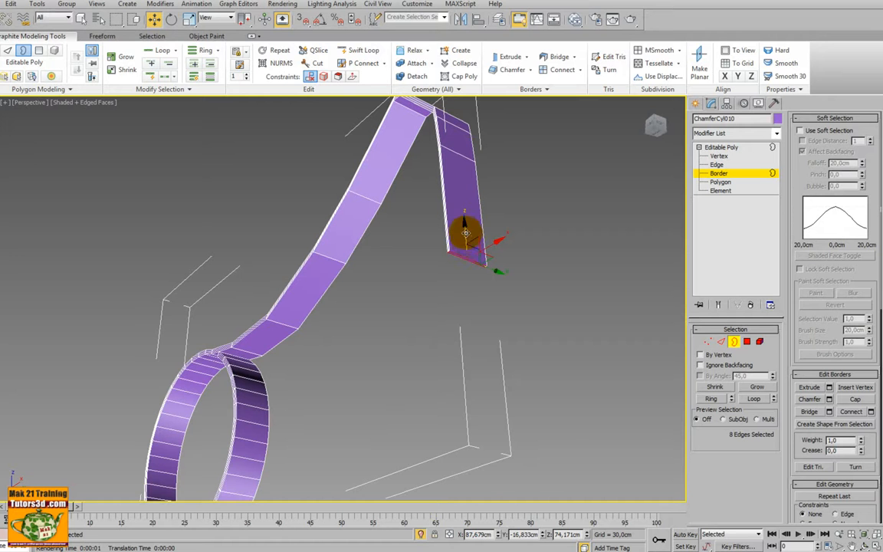
pyautogui.keyDown('shift'); pyautogui.moveTo(465, 232); pyautogui.dragTo(483, 477); pyautogui.keyUp('shift')
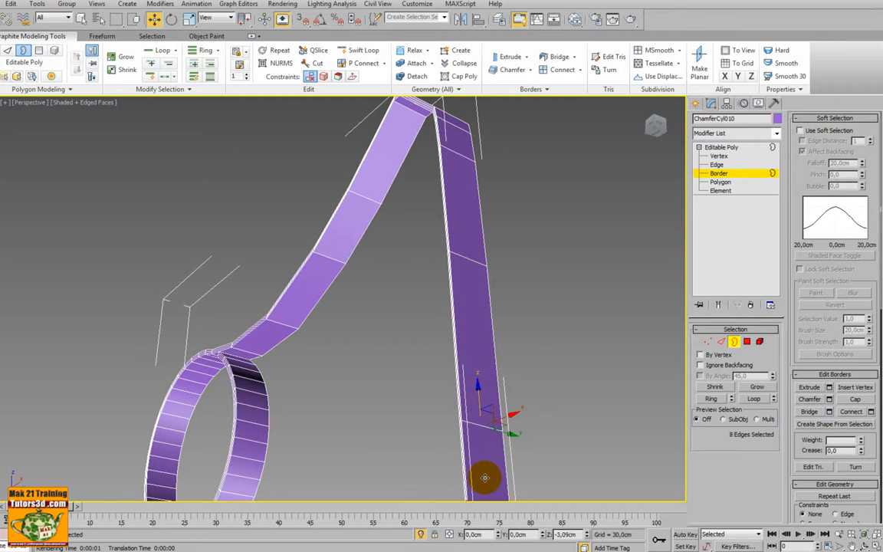
pyautogui.moveTo(482, 477); pyautogui.dragTo(495, 327, button='middle')
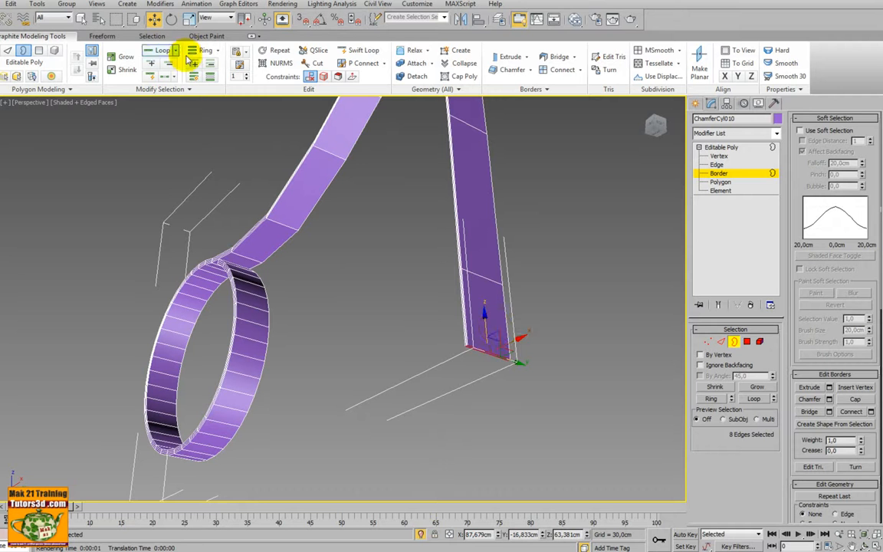
# Scale the strap's end border wider along Y to flare the hanging tip
pyautogui.click(188, 19)
pyautogui.moveTo(452, 341); pyautogui.dragTo(436, 334)
pyautogui.rightClick(502, 345)
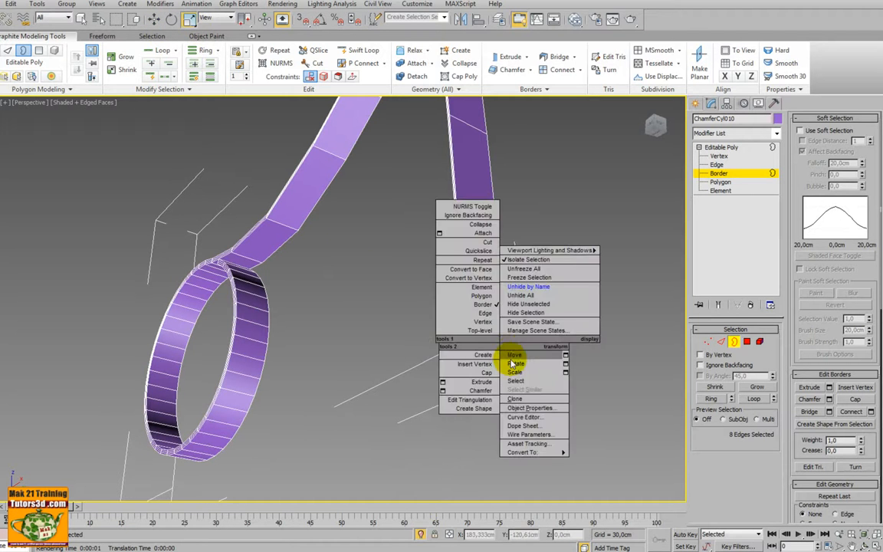
pyautogui.click(509, 360)
# Cap the open border at the strap's flared tip
pyautogui.scroll(8, 476, 328)
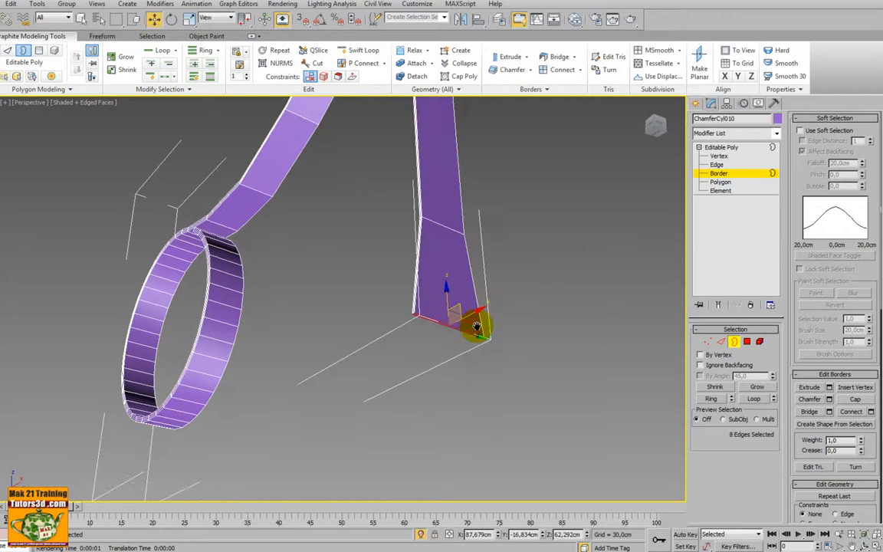
pyautogui.moveTo(457, 289); pyautogui.dragTo(422, 343, button='middle')
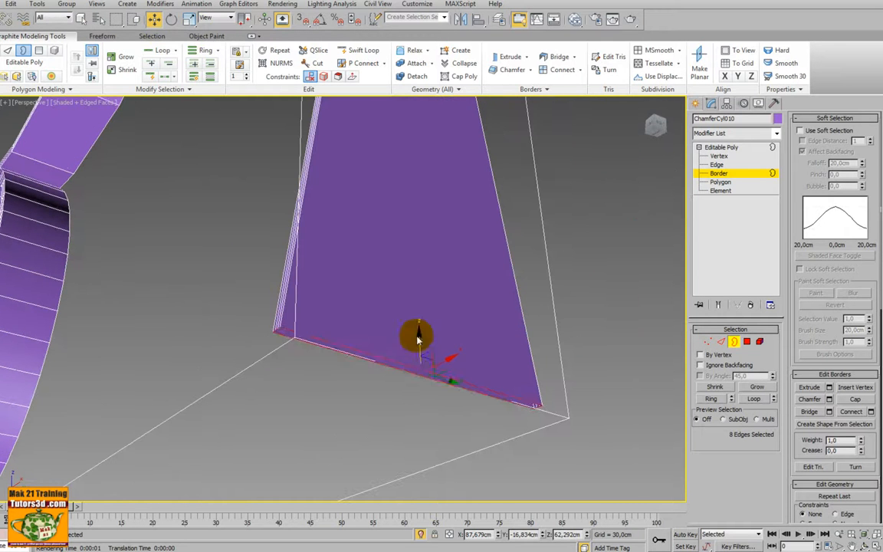
pyautogui.click(374, 386)
pyautogui.click(376, 356)
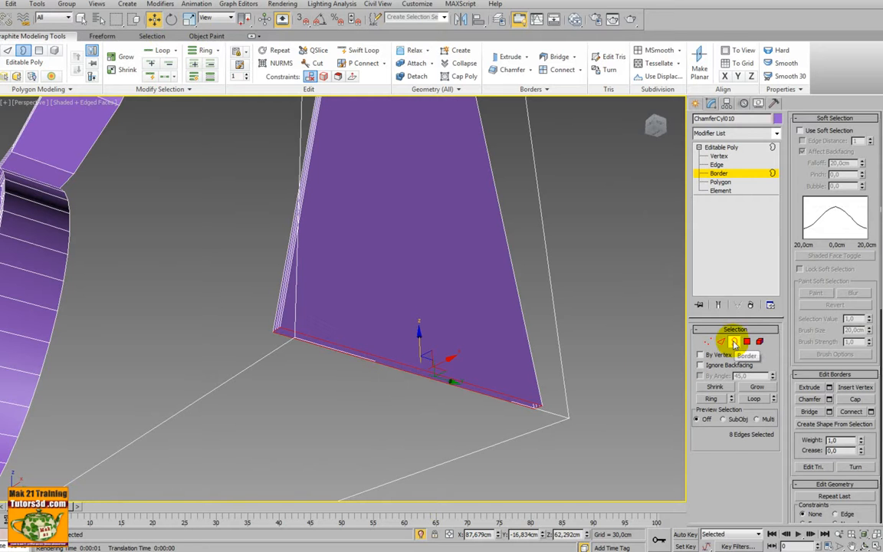
pyautogui.click(854, 399)
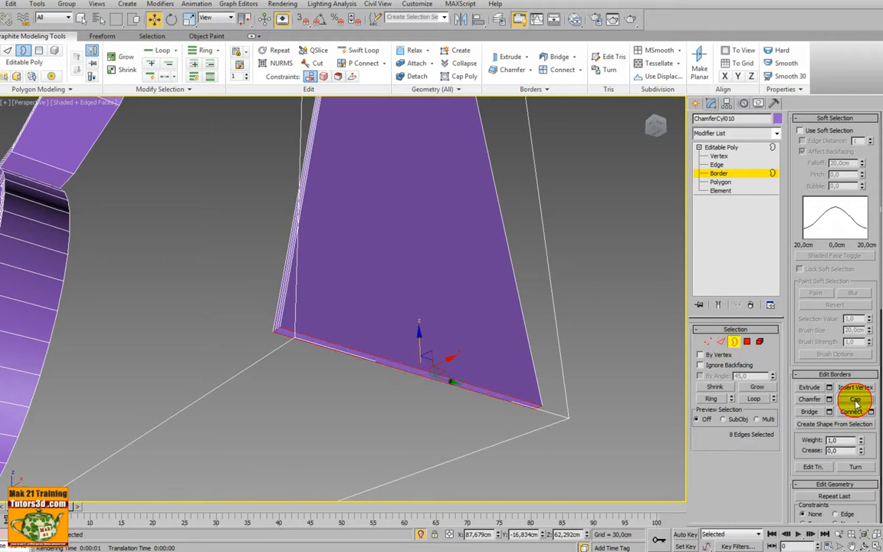
# Select the open border at the band's other cut end, beneath the strap, and cap it
pyautogui.scroll(-5, 387, 353)
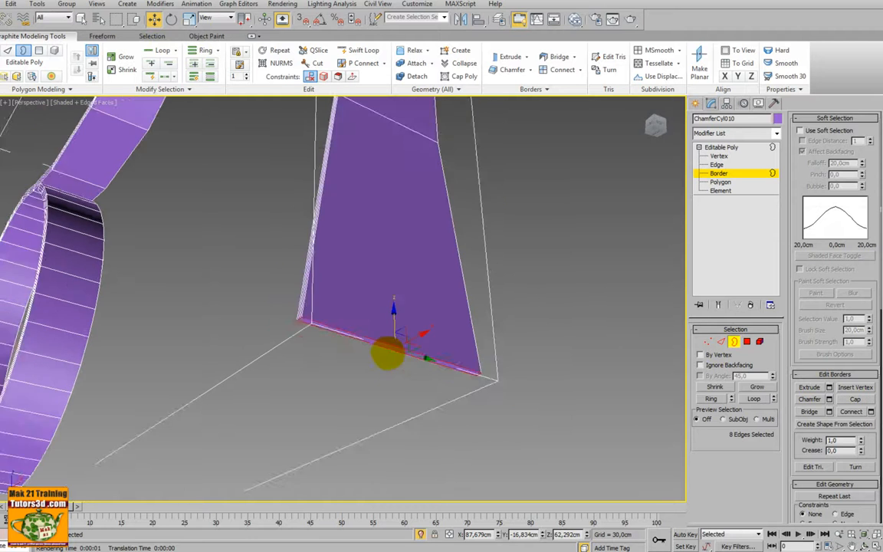
pyautogui.moveTo(396, 364)
pyautogui.keyDown('alt'); pyautogui.mouseDown(button='middle')
pyautogui.moveTo(390, 368)
pyautogui.moveTo(398, 368)
pyautogui.mouseUp(button='middle'); pyautogui.keyUp('alt')
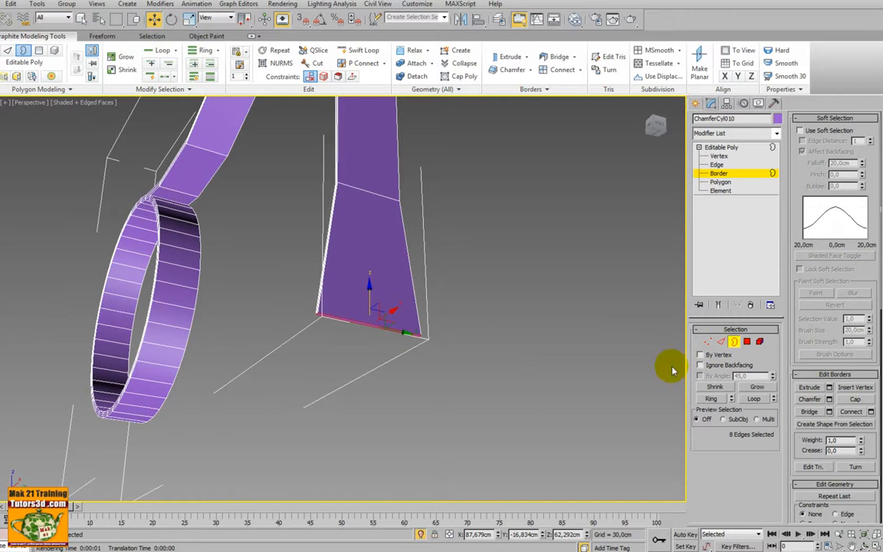
pyautogui.click(721, 343)
pyautogui.moveTo(381, 326)
pyautogui.keyDown('alt'); pyautogui.mouseDown(button='middle')
pyautogui.moveTo(262, 299)
pyautogui.moveTo(368, 334)
pyautogui.moveTo(268, 290)
pyautogui.moveTo(375, 341)
pyautogui.mouseUp(button='middle'); pyautogui.keyUp('alt')
pyautogui.scroll(4, 287, 310)
pyautogui.scroll(5, 375, 341)
pyautogui.scroll(-3, 374, 341)
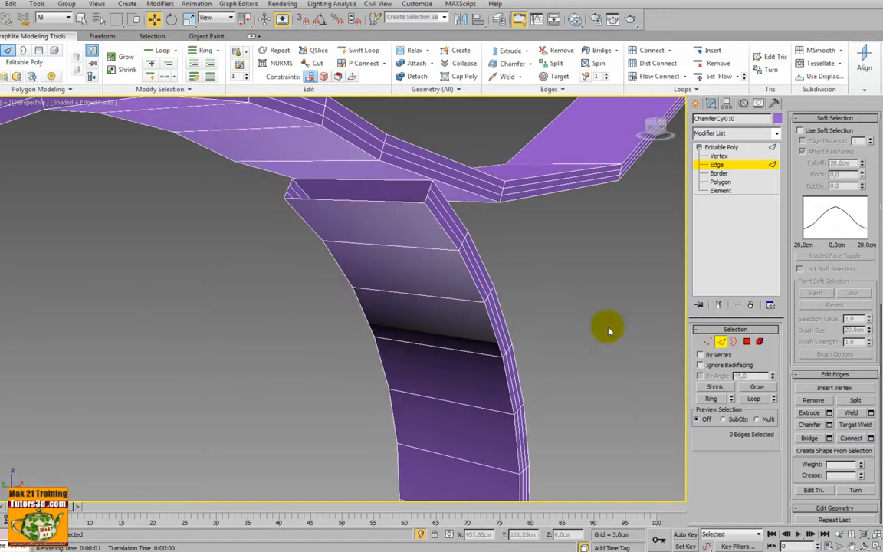
pyautogui.click(734, 342)
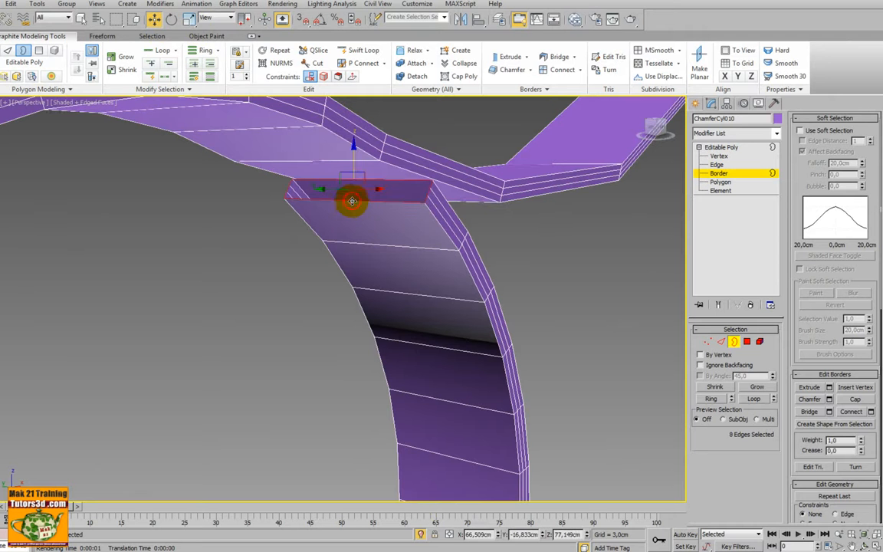
pyautogui.click(849, 400)
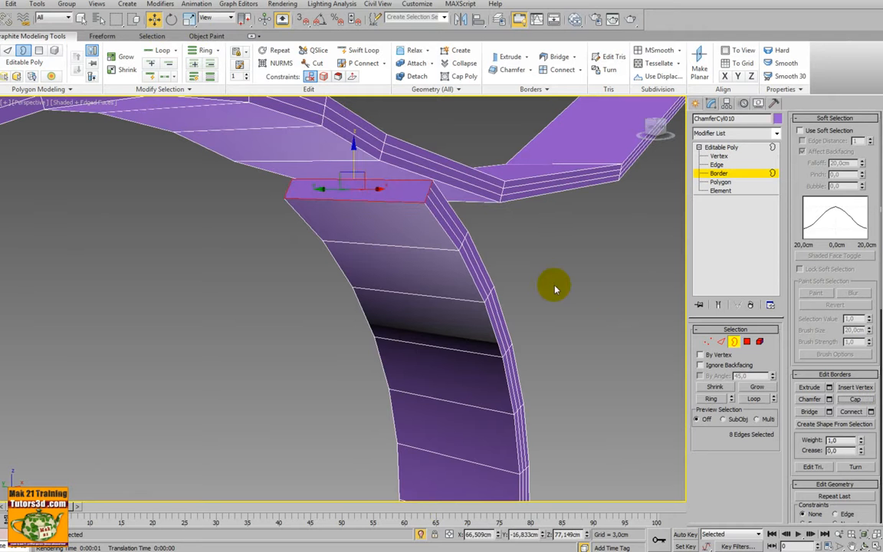
# Connect the full ring of crosswise edges on the strap's outer face with 2 segments and a pinch of 48
pyautogui.scroll(-6, 555, 291)
pyautogui.keyDown('alt'); pyautogui.moveTo(553, 305); pyautogui.dragTo(422, 299, button='middle'); pyautogui.keyUp('alt')
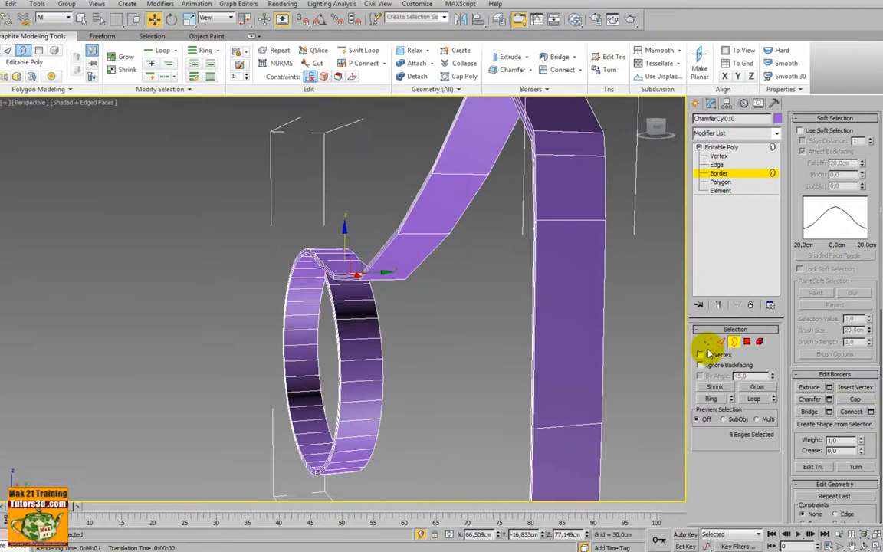
pyautogui.click(722, 342)
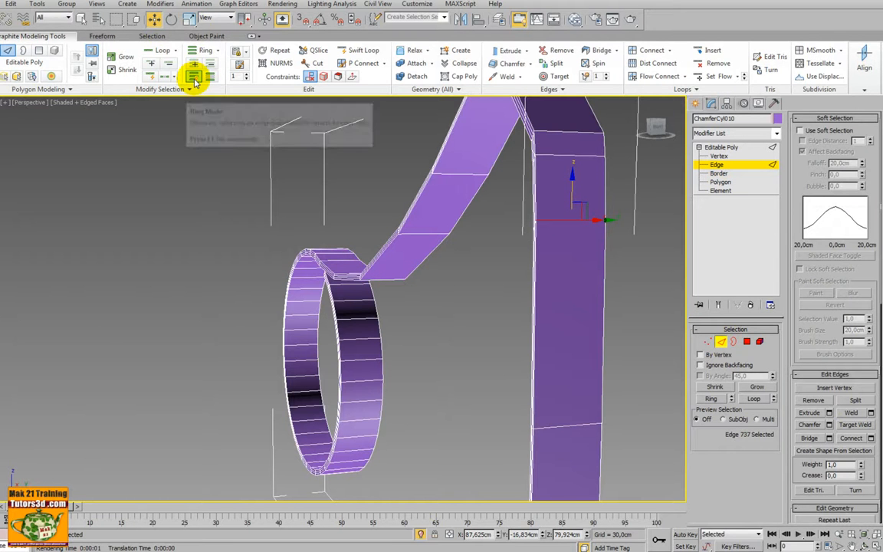
pyautogui.click(198, 53)
pyautogui.keyDown('alt'); pyautogui.moveTo(388, 266); pyautogui.dragTo(568, 165, button='middle'); pyautogui.keyUp('alt')
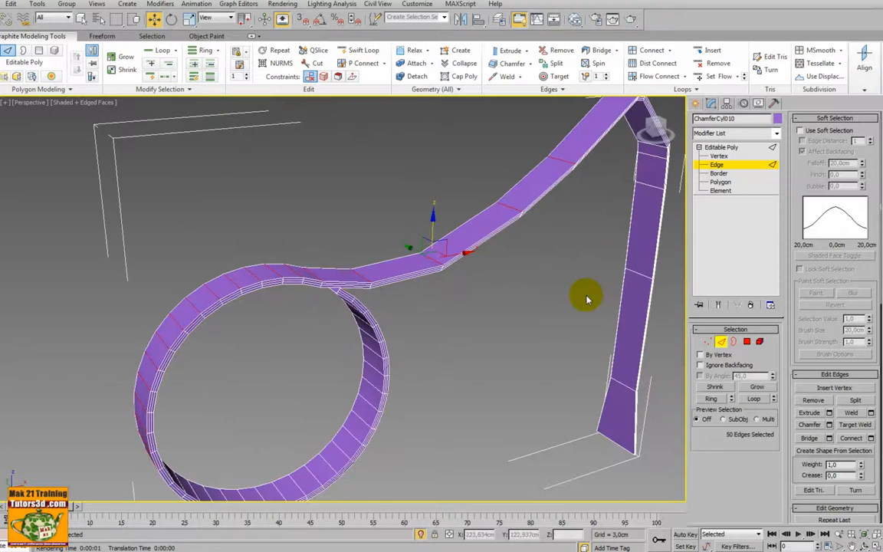
pyautogui.keyDown('alt'); pyautogui.moveTo(587, 299); pyautogui.dragTo(507, 328, button='middle'); pyautogui.keyUp('alt')
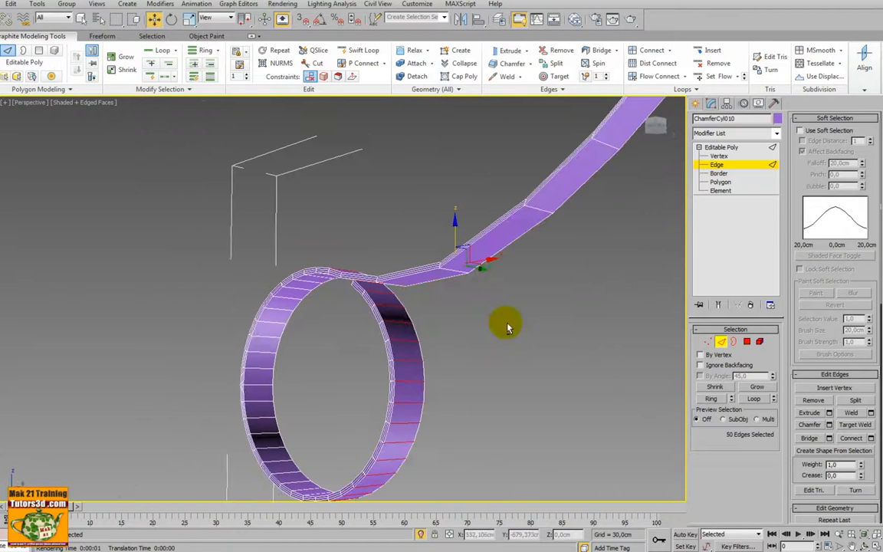
pyautogui.keyDown('alt'); pyautogui.moveTo(611, 285); pyautogui.dragTo(541, 380, button='middle'); pyautogui.keyUp('alt')
pyautogui.rightClick(434, 200)
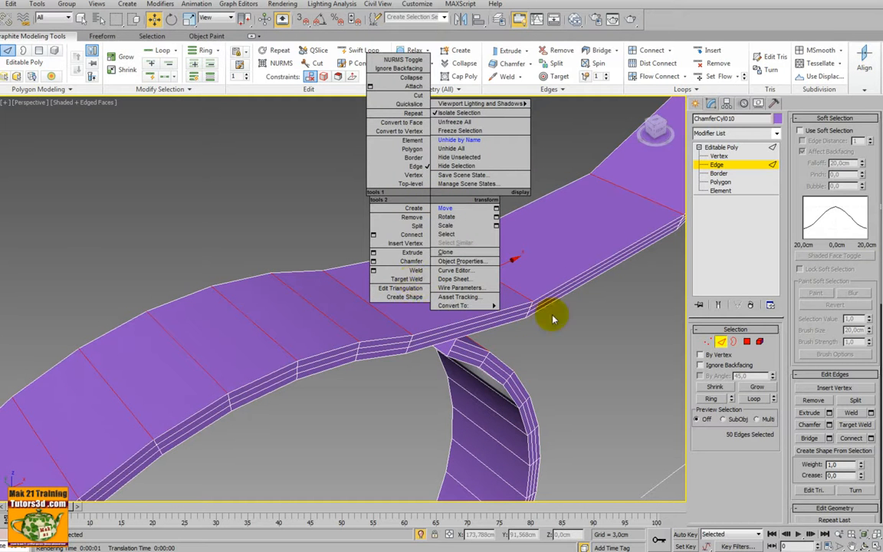
pyautogui.click(374, 235)
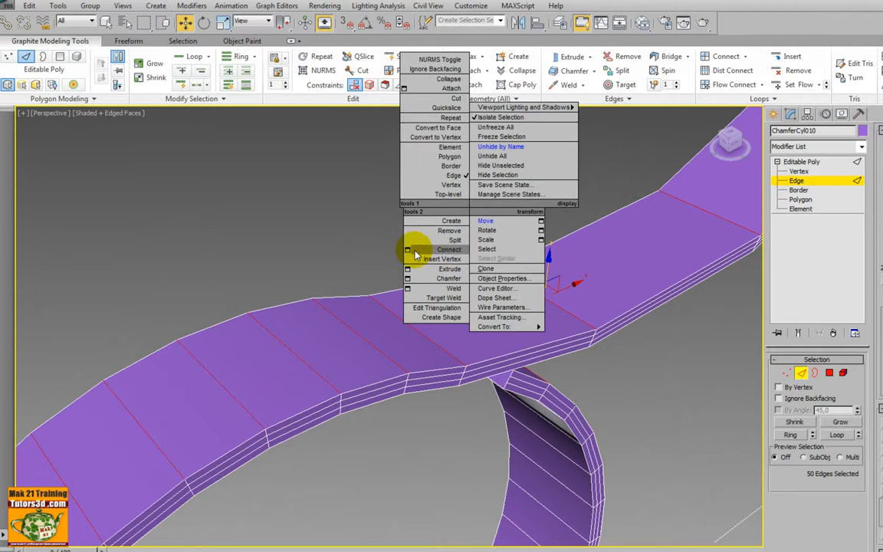
pyautogui.click(409, 247)
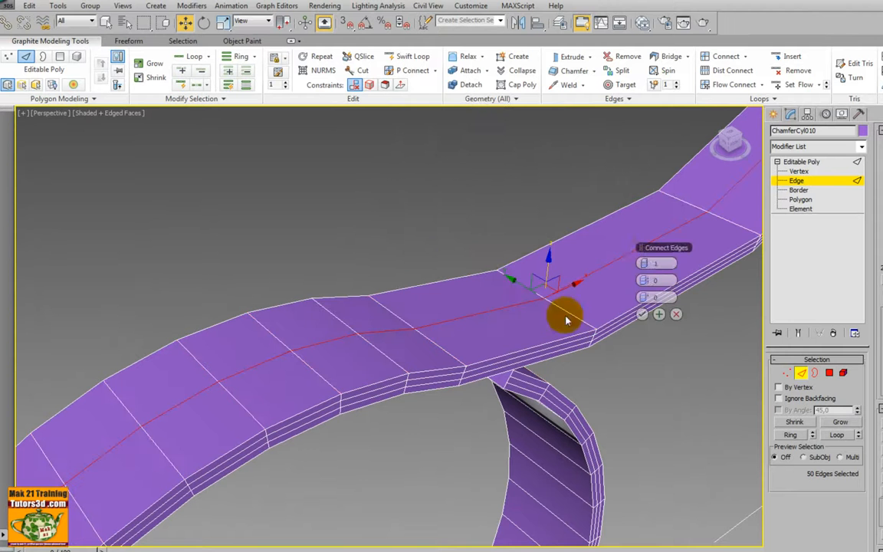
pyautogui.click(649, 264)
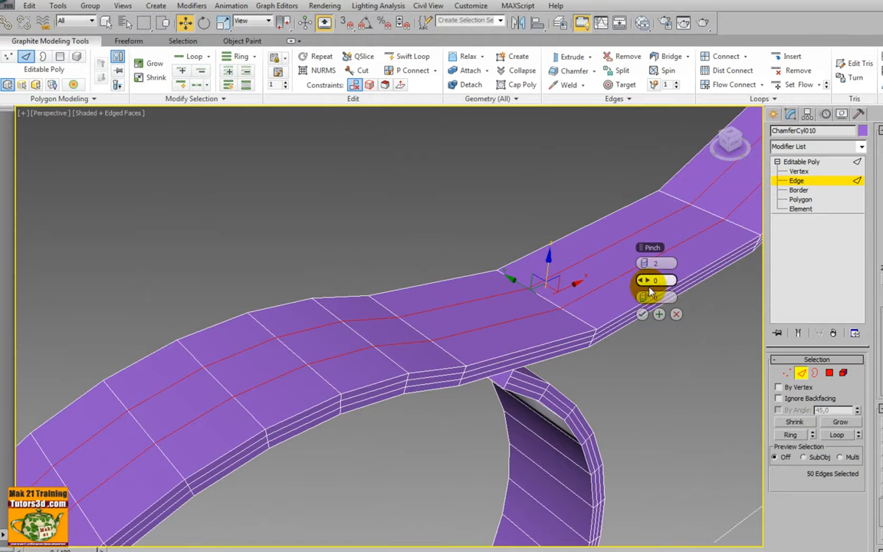
pyautogui.moveTo(650, 282); pyautogui.dragTo(761, 309)
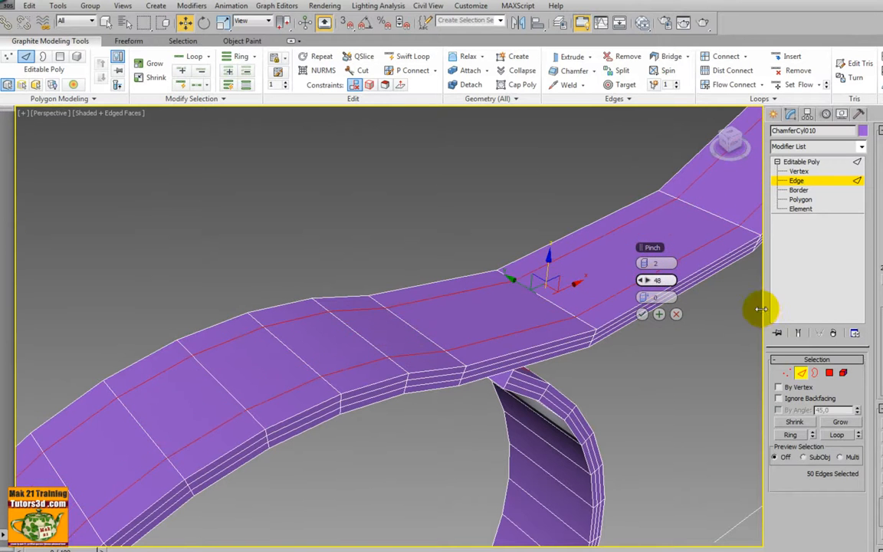
pyautogui.click(642, 314)
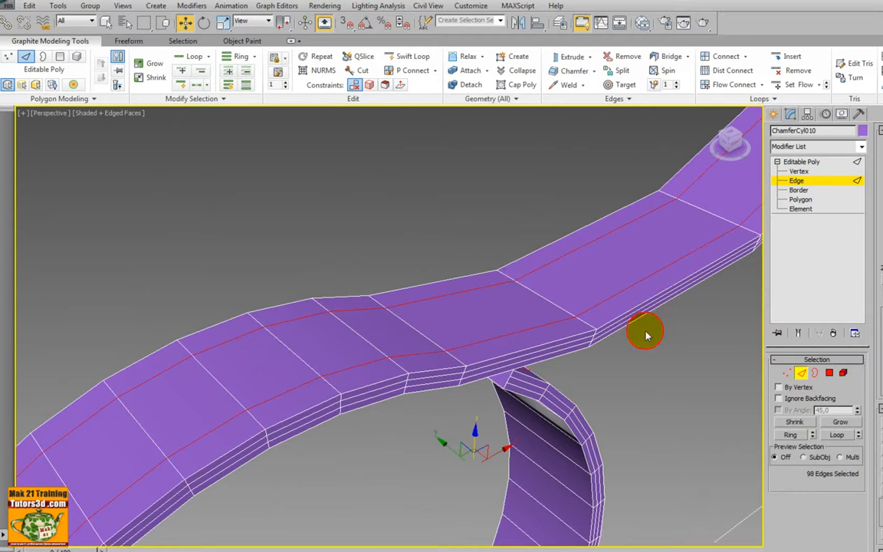
# Chamfer the lengthwise edge loop near the strap's front side by about 0.09 cm with 1 segment
pyautogui.click(641, 384)
pyautogui.click(181, 85)
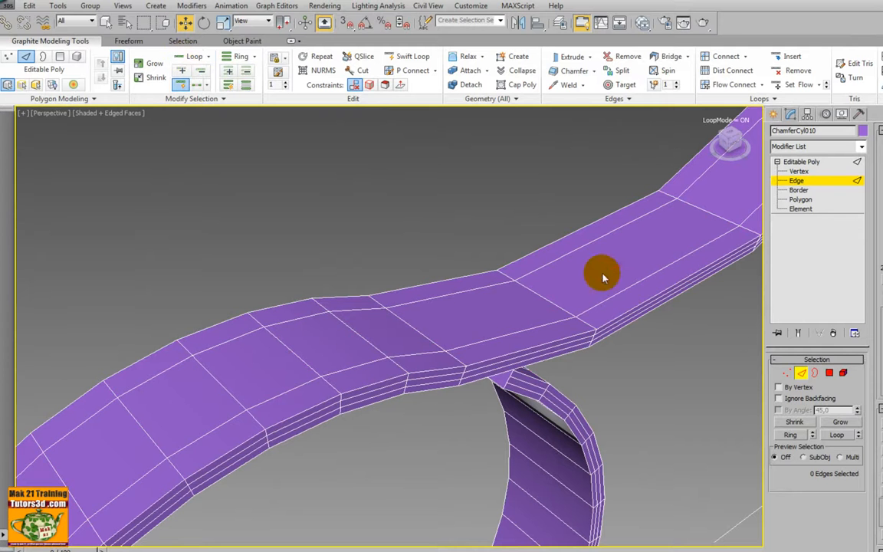
pyautogui.click(625, 287)
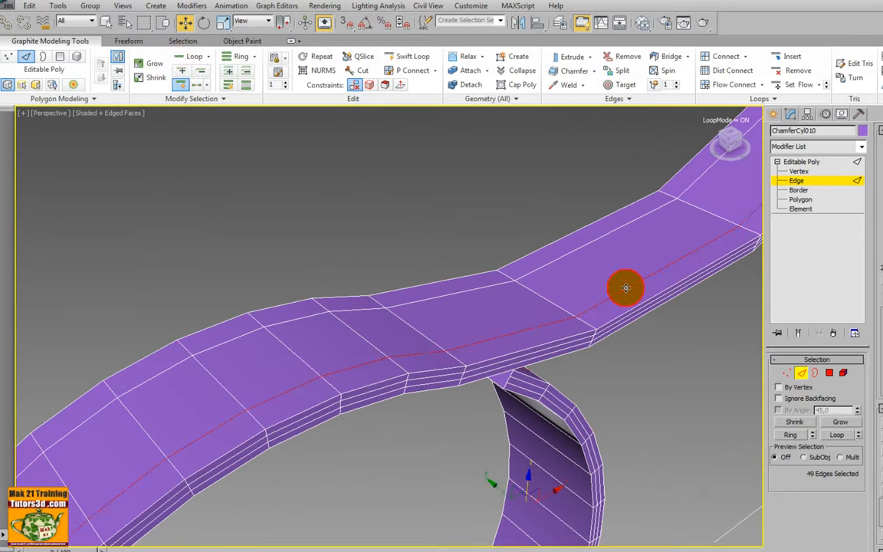
pyautogui.rightClick(627, 359)
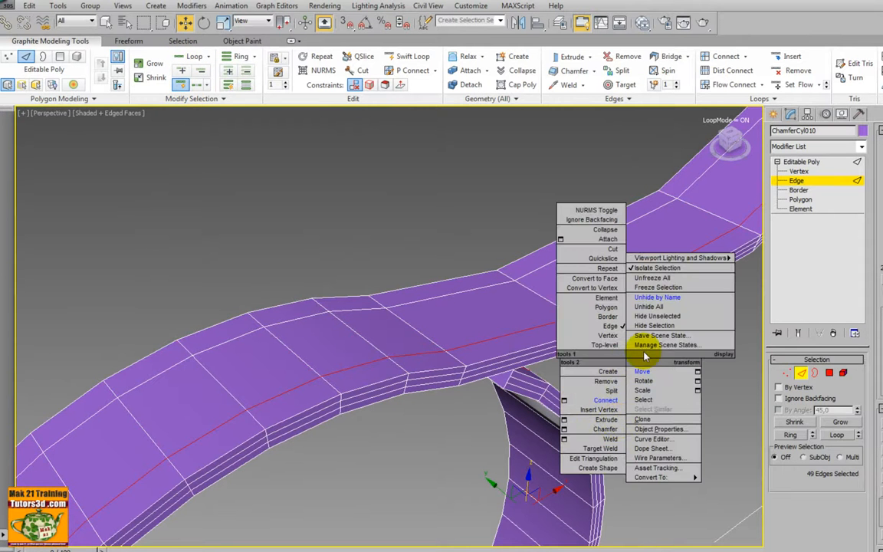
pyautogui.click(592, 71)
pyautogui.click(594, 86)
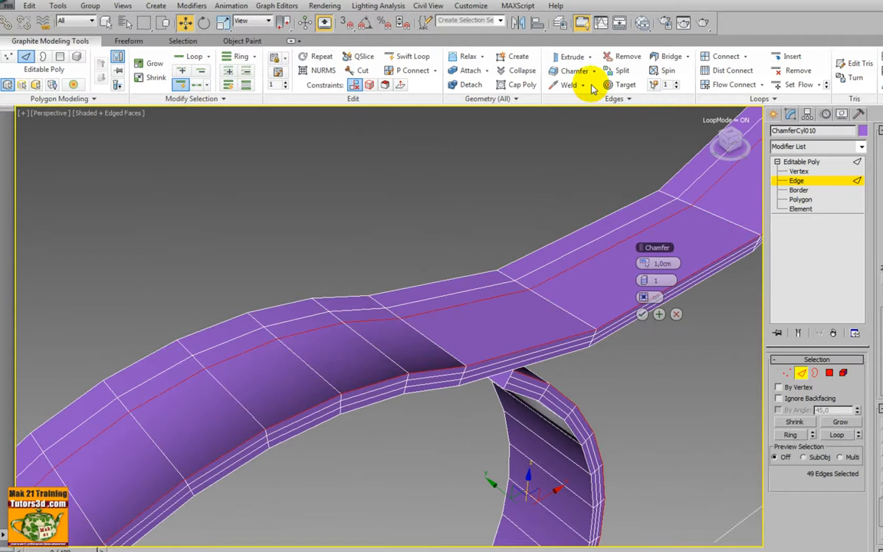
pyautogui.rightClick(649, 265)
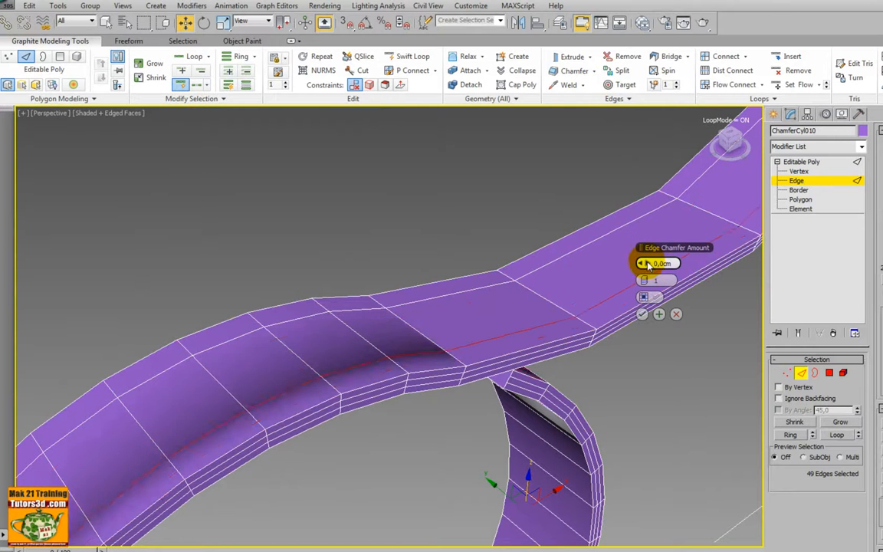
pyautogui.moveTo(648, 264); pyautogui.dragTo(648, 263)
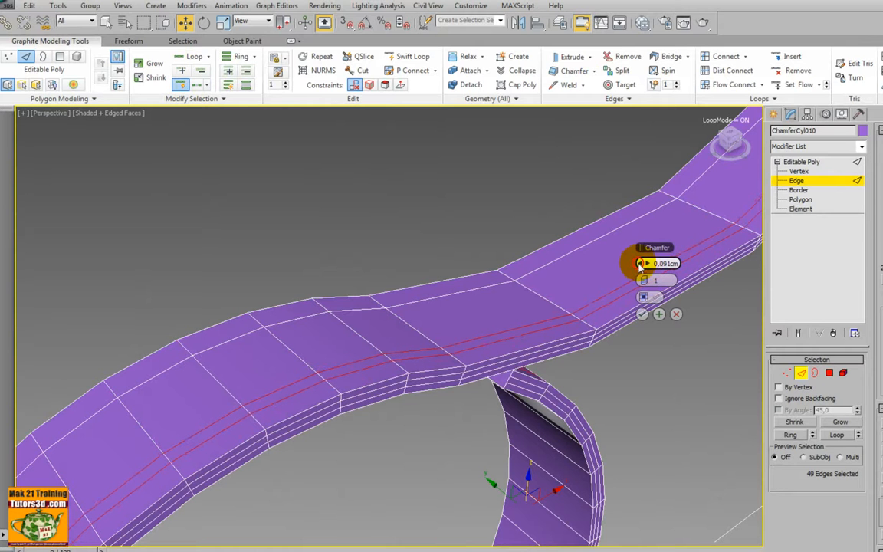
pyautogui.click(642, 314)
# Repeat the same chamfer on the lengthwise edge loop near the strap's far side
pyautogui.click(547, 265)
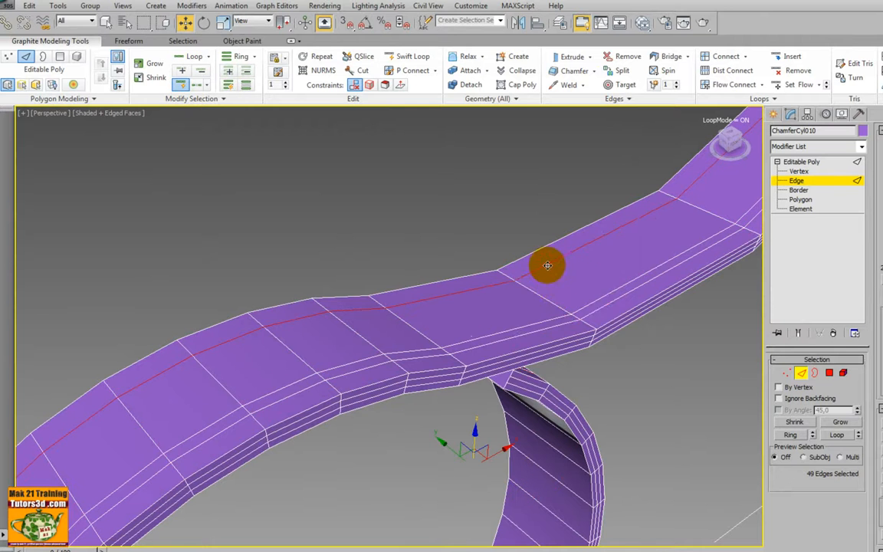
pyautogui.rightClick(547, 266)
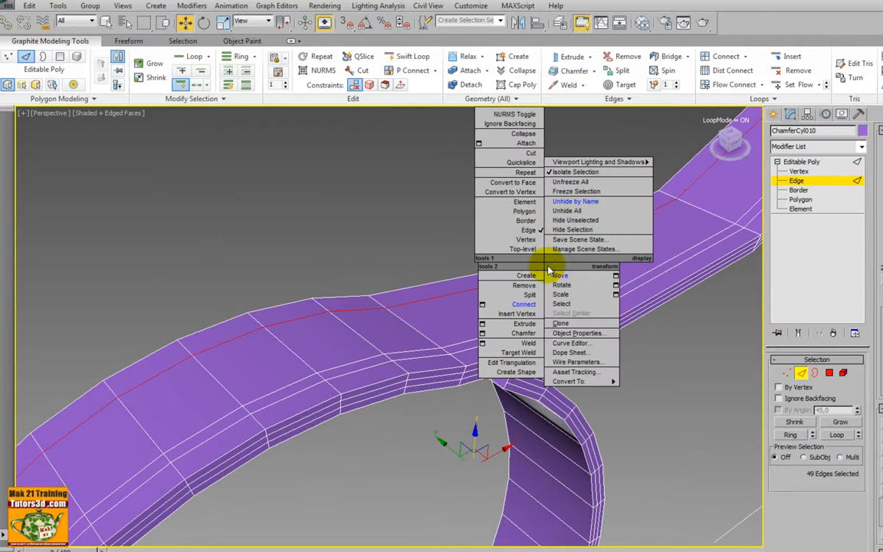
pyautogui.click(527, 173)
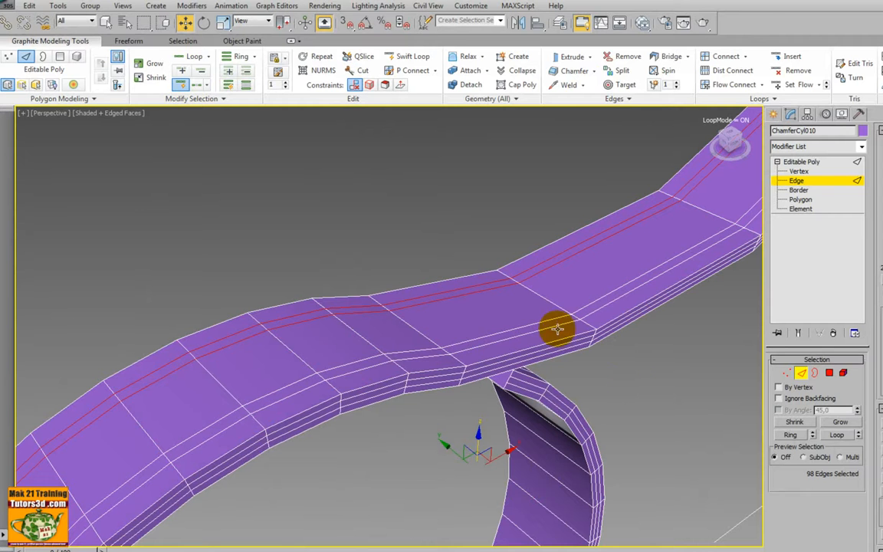
# Turn on NURMS smoothing and extrude the narrow polygon strip between the front pair of chamfered loops by -0.101 cm along Local Normal
pyautogui.press('4')
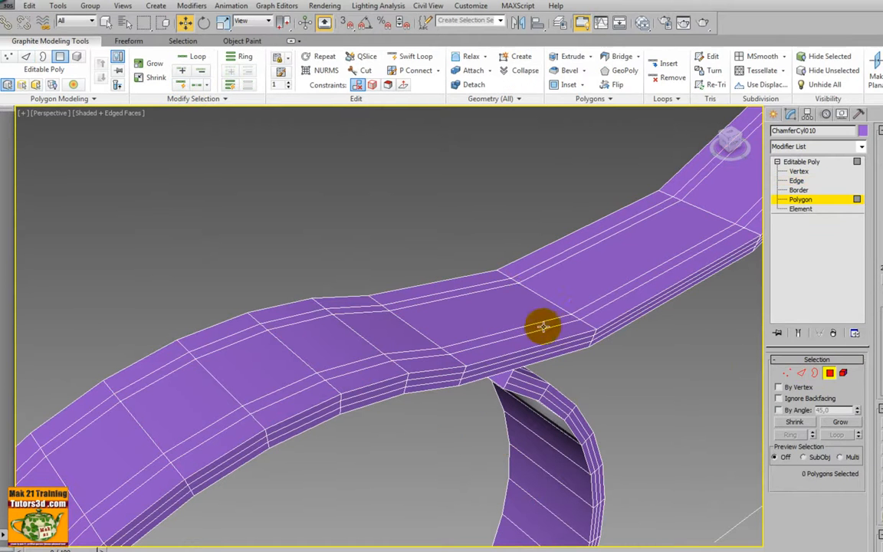
pyautogui.keyDown('ctrl'); pyautogui.click(590, 310); pyautogui.keyUp('ctrl')
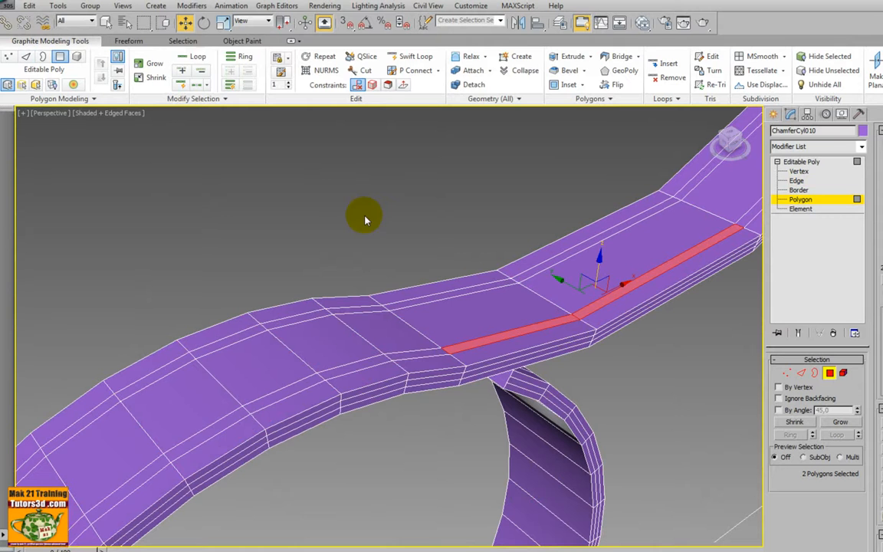
pyautogui.click(196, 58)
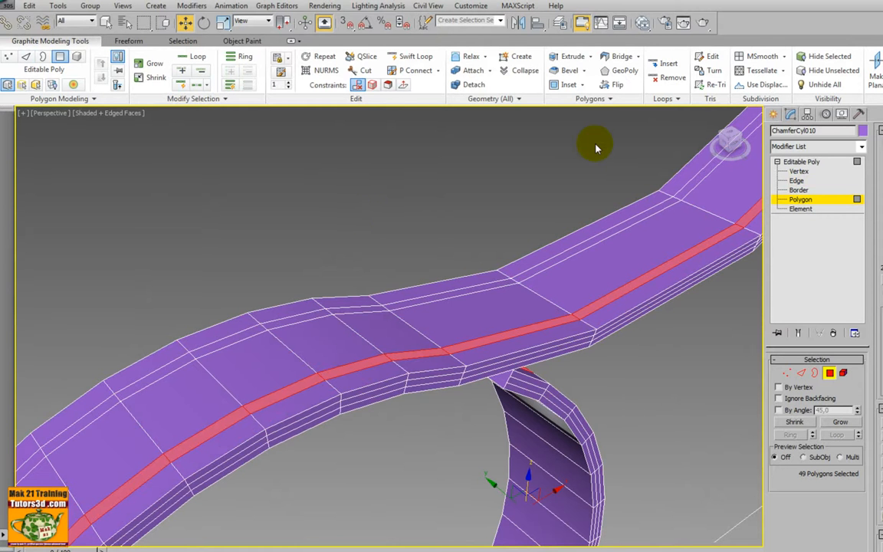
pyautogui.click(322, 72)
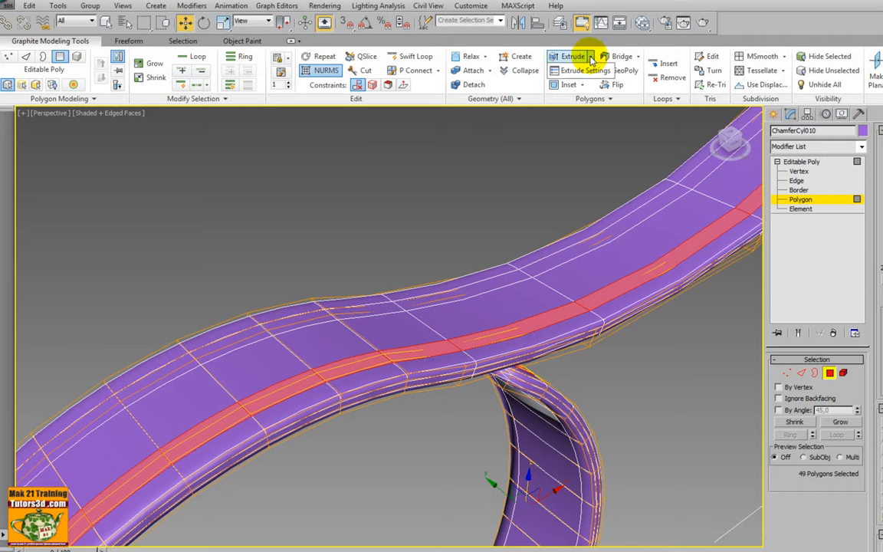
pyautogui.click(585, 71)
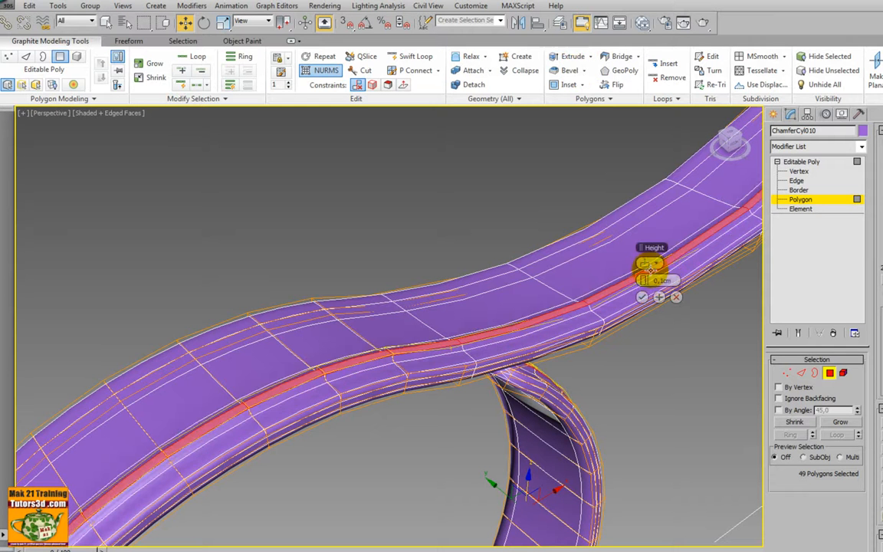
pyautogui.click(647, 282)
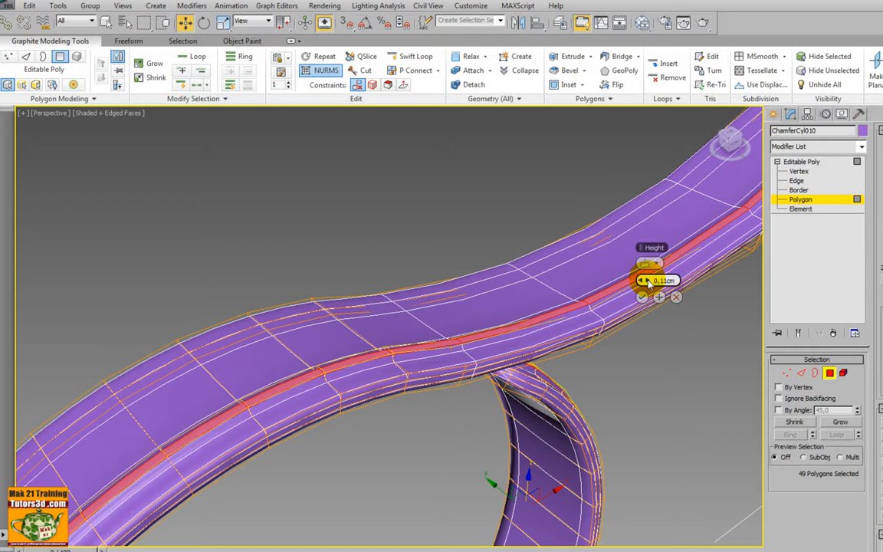
pyautogui.moveTo(648, 281); pyautogui.dragTo(644, 284)
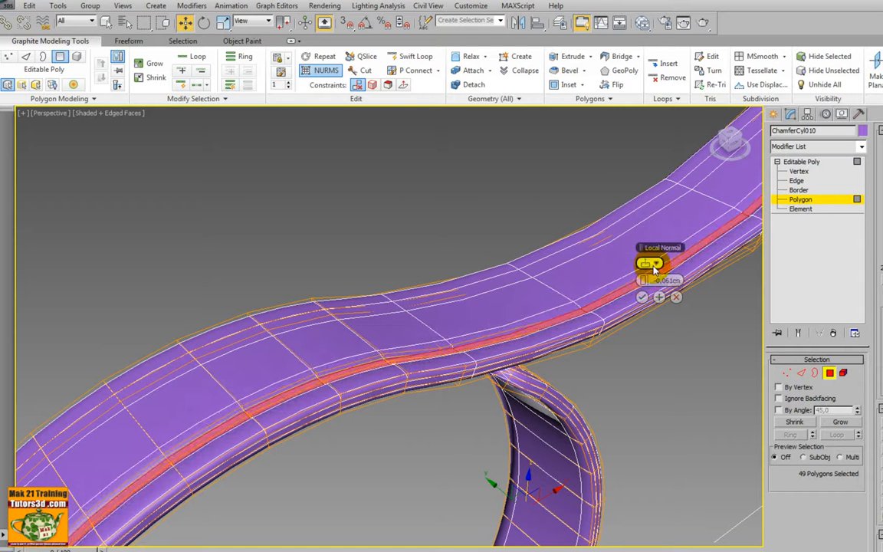
pyautogui.click(654, 266)
pyautogui.click(660, 287)
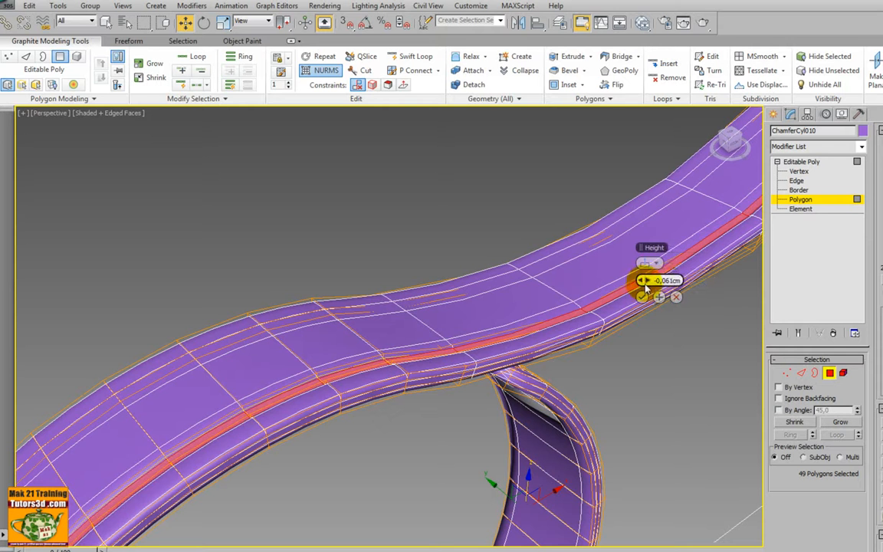
pyautogui.moveTo(642, 280); pyautogui.dragTo(643, 281)
pyautogui.keyDown('alt'); pyautogui.moveTo(642, 280); pyautogui.dragTo(619, 331, button='middle'); pyautogui.keyUp('alt')
pyautogui.click(641, 298)
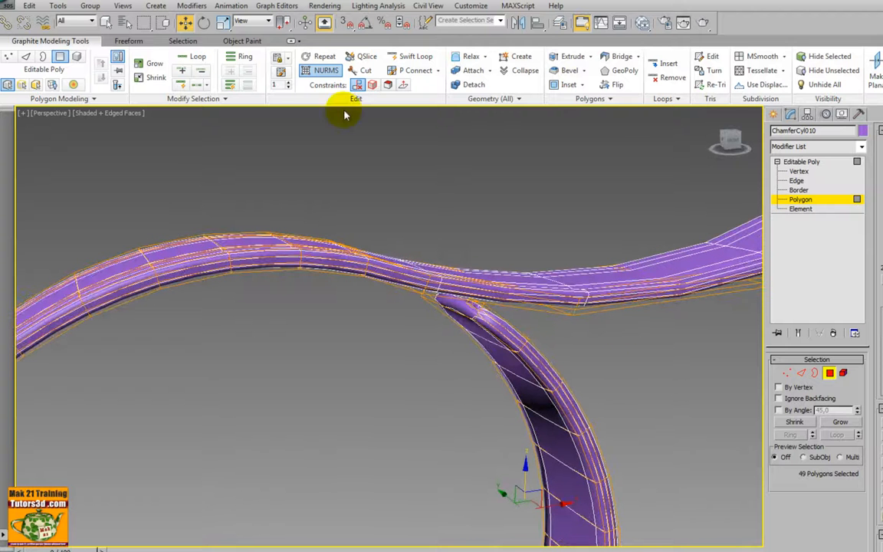
# Turn off NURMS smoothing on the strap
pyautogui.rightClick(323, 75)
pyautogui.click(357, 148)
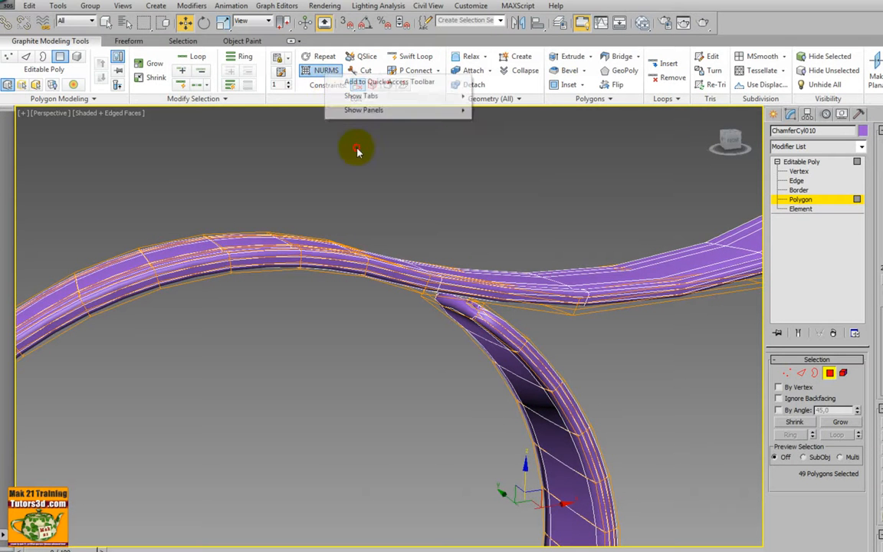
pyautogui.click(312, 78)
# Extrude the end-cap polygon at the strap's cushion-side end by 0.04 cm with the Group type
pyautogui.scroll(5, 465, 294)
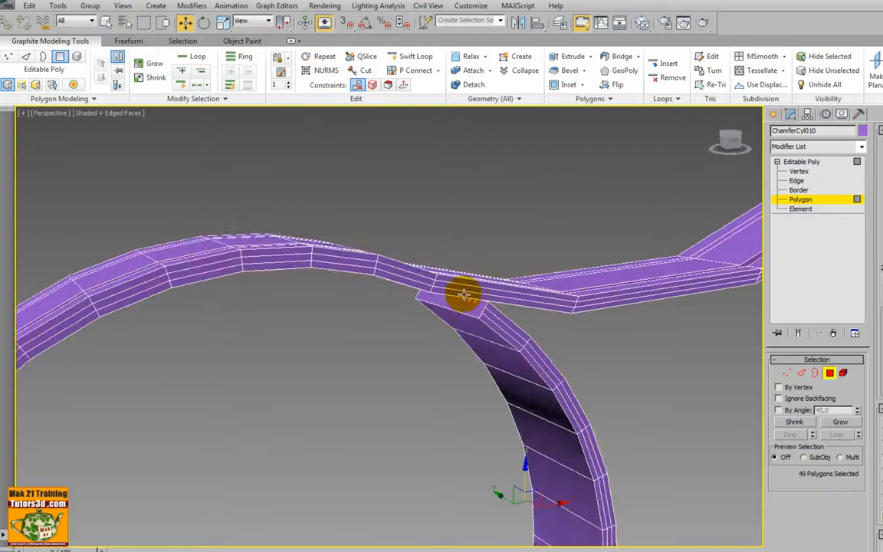
pyautogui.scroll(2, 479, 289)
pyautogui.click(559, 274)
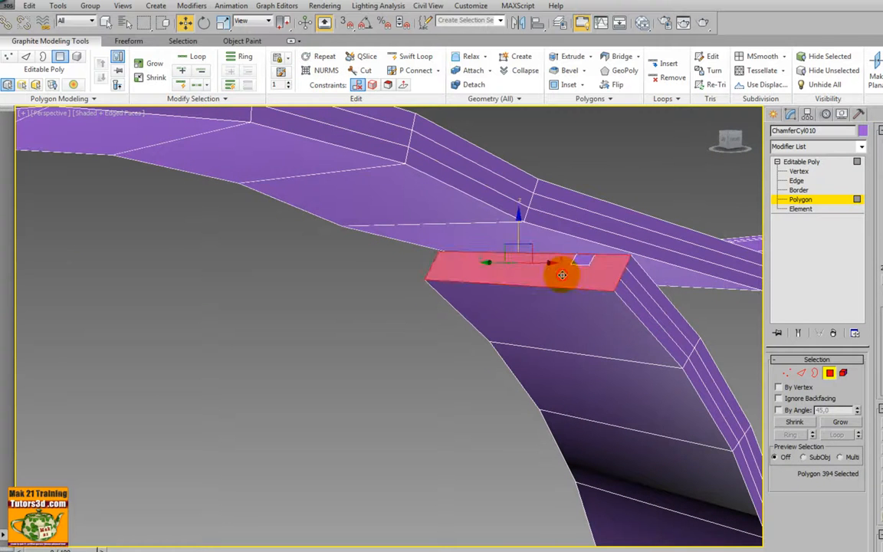
pyautogui.scroll(2, 571, 286)
pyautogui.moveTo(571, 286)
pyautogui.keyDown('alt'); pyautogui.mouseDown(button='middle')
pyautogui.moveTo(528, 290)
pyautogui.moveTo(520, 276)
pyautogui.moveTo(562, 285)
pyautogui.mouseUp(button='middle'); pyautogui.keyUp('alt')
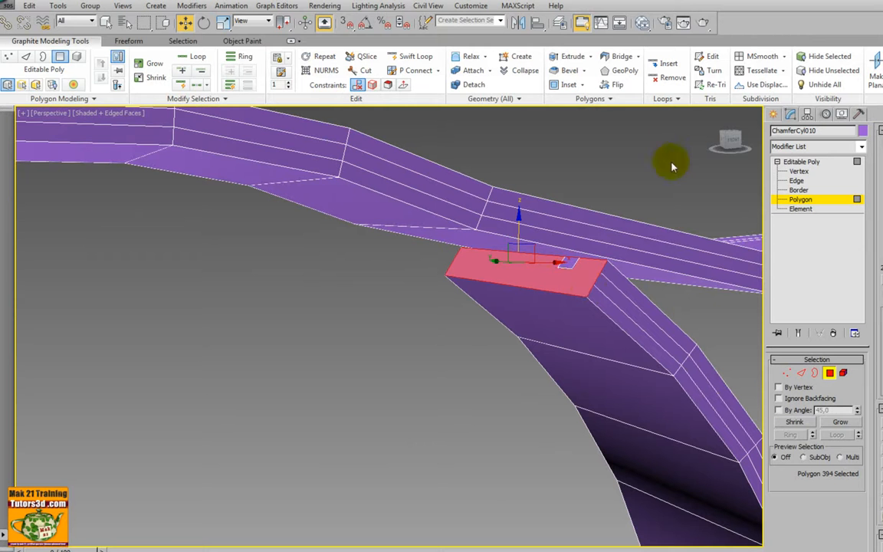
pyautogui.click(593, 70)
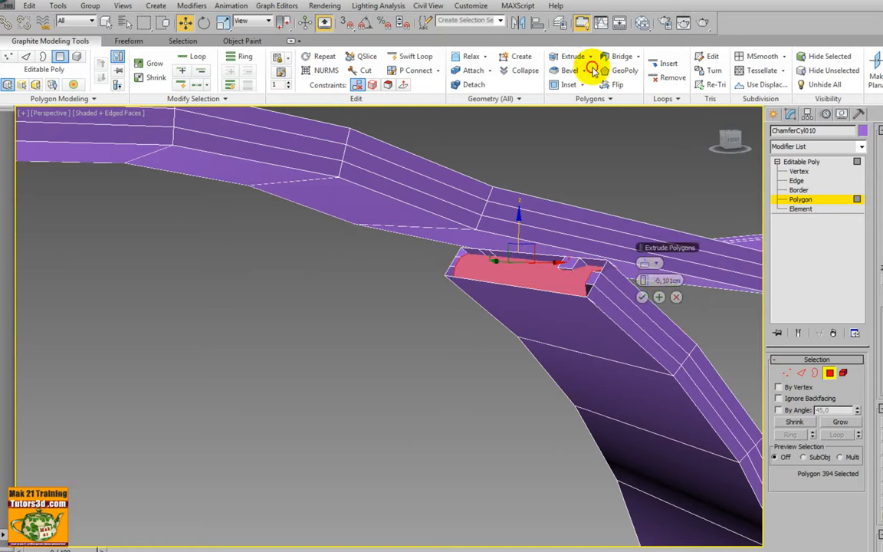
pyautogui.moveTo(651, 283); pyautogui.dragTo(647, 280)
pyautogui.click(650, 264)
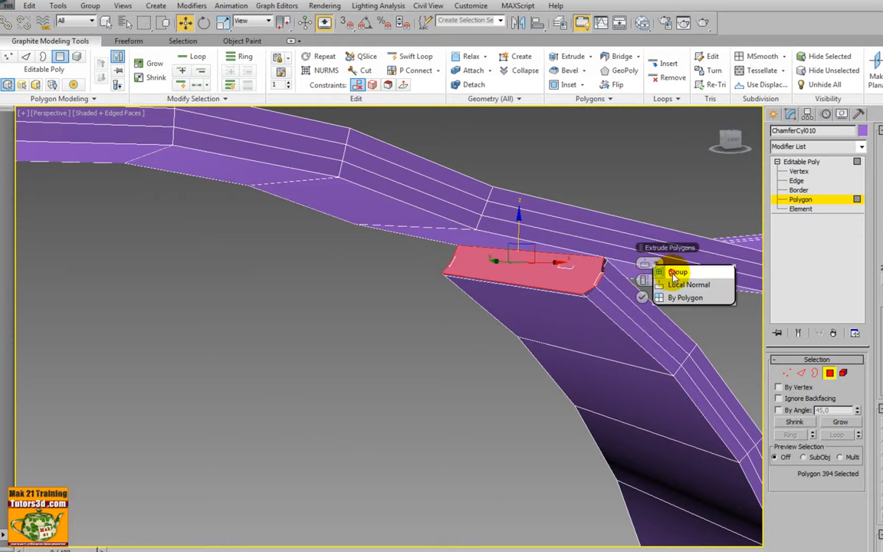
pyautogui.click(664, 272)
pyautogui.moveTo(591, 299)
pyautogui.keyDown('alt'); pyautogui.mouseDown(button='middle')
pyautogui.moveTo(568, 301)
pyautogui.moveTo(580, 302)
pyautogui.mouseUp(button='middle'); pyautogui.keyUp('alt')
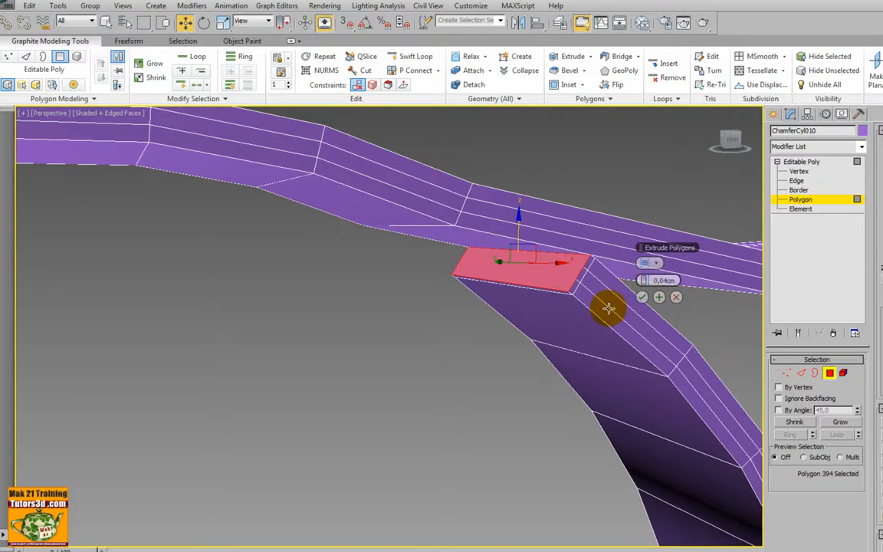
pyautogui.click(642, 298)
# Extrude the end-cap polygon at the strap's hanging end slightly outward by hand
pyautogui.scroll(-5, 637, 336)
pyautogui.moveTo(638, 335); pyautogui.dragTo(545, 344, button='middle')
pyautogui.scroll(2, 543, 357)
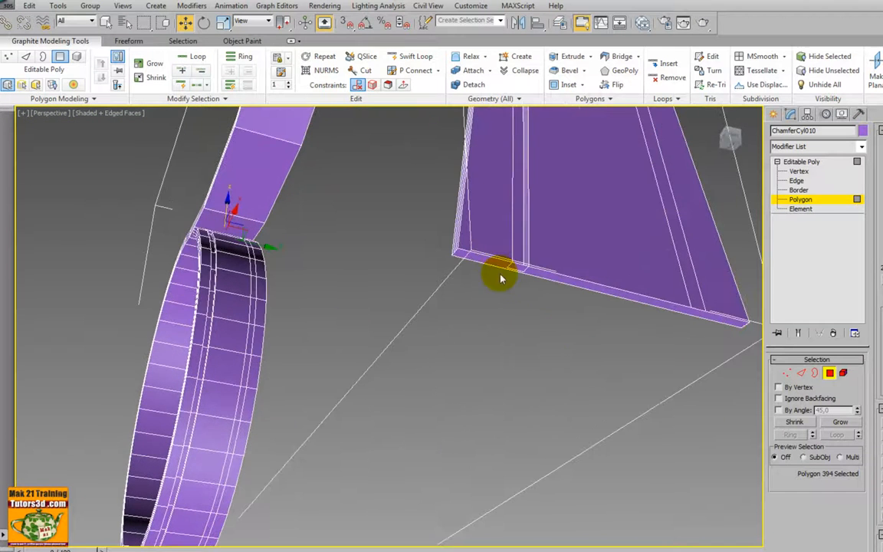
pyautogui.click(537, 272)
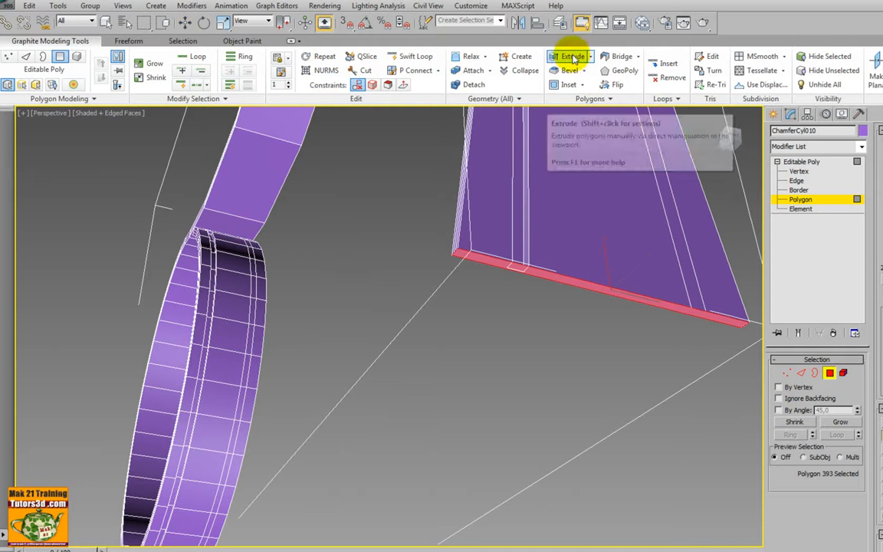
pyautogui.click(570, 57)
pyautogui.moveTo(546, 258); pyautogui.dragTo(555, 276)
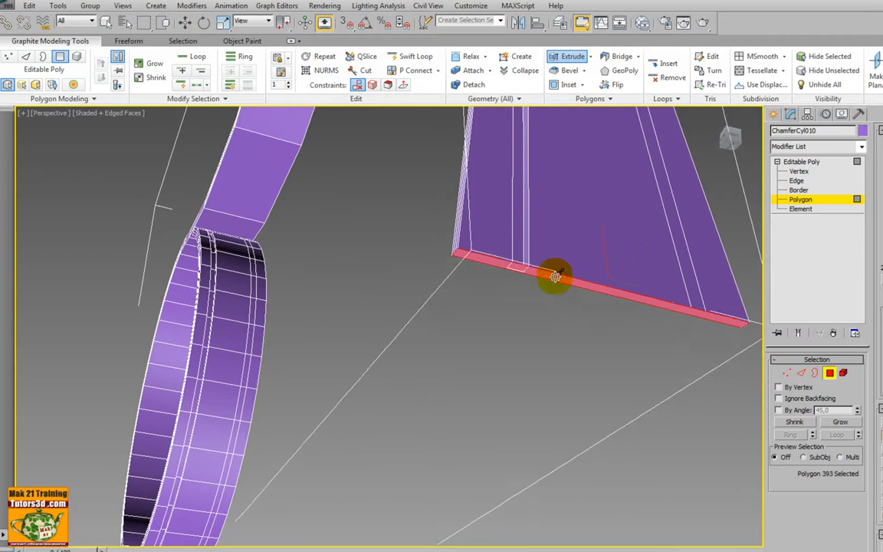
pyautogui.click(547, 300)
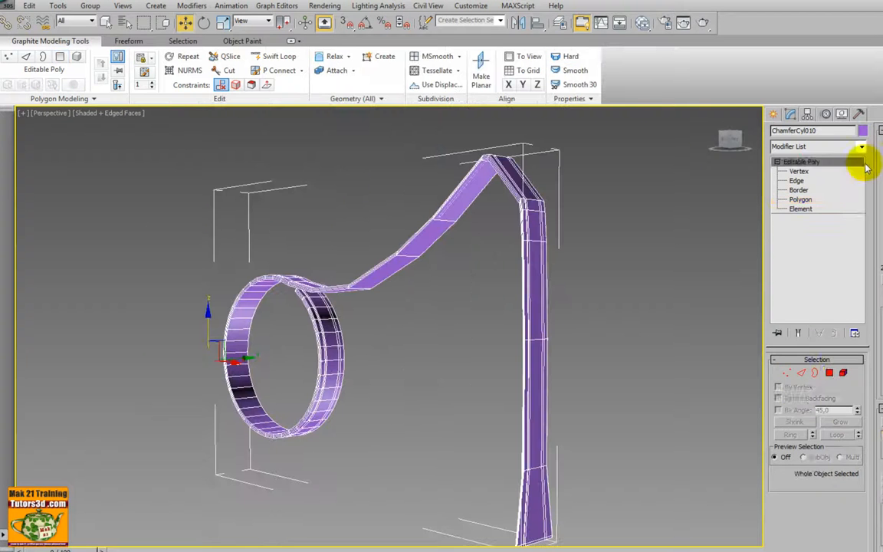
# Apply a MeshSmooth modifier to the whole strap object
pyautogui.click(862, 147)
pyautogui.moveTo(862, 181); pyautogui.dragTo(863, 229)
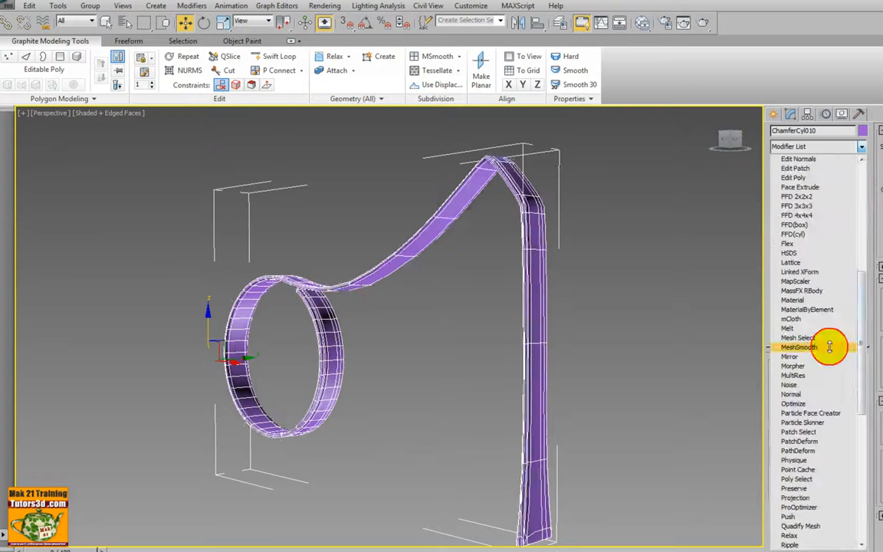
pyautogui.click(829, 347)
# Examine the smoothed strap's seam grooves and rounded edges around the cushion loop
pyautogui.keyDown('alt'); pyautogui.moveTo(652, 346); pyautogui.dragTo(678, 352, button='middle'); pyautogui.keyUp('alt')
pyautogui.scroll(4, 576, 321)
pyautogui.keyDown('alt'); pyautogui.moveTo(576, 321); pyautogui.dragTo(528, 290, button='middle'); pyautogui.keyUp('alt')
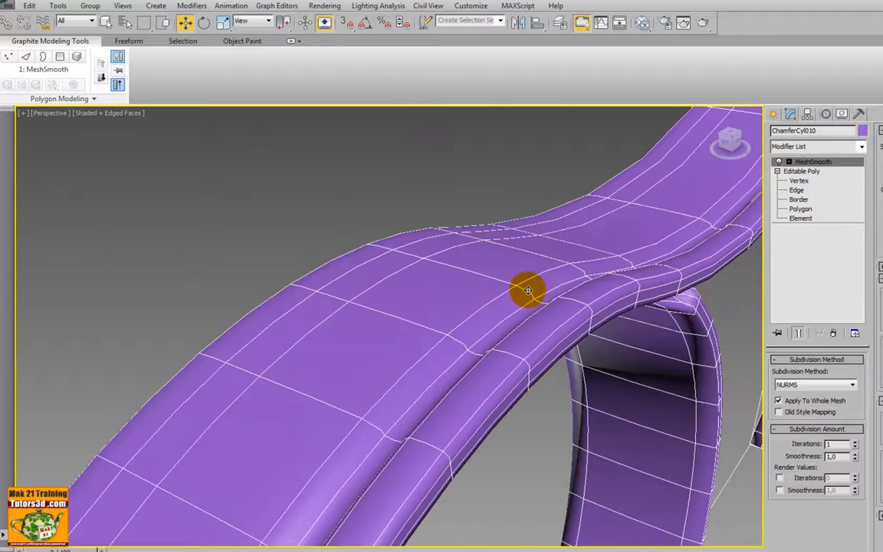
pyautogui.scroll(-2, 528, 291)
pyautogui.scroll(2, 528, 290)
pyautogui.scroll(-6, 527, 292)
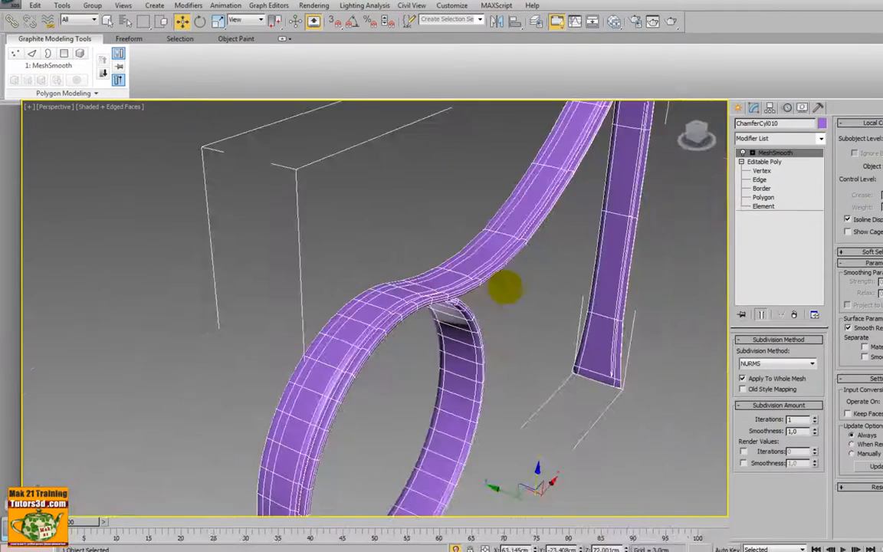
pyautogui.scroll(6, 504, 288)
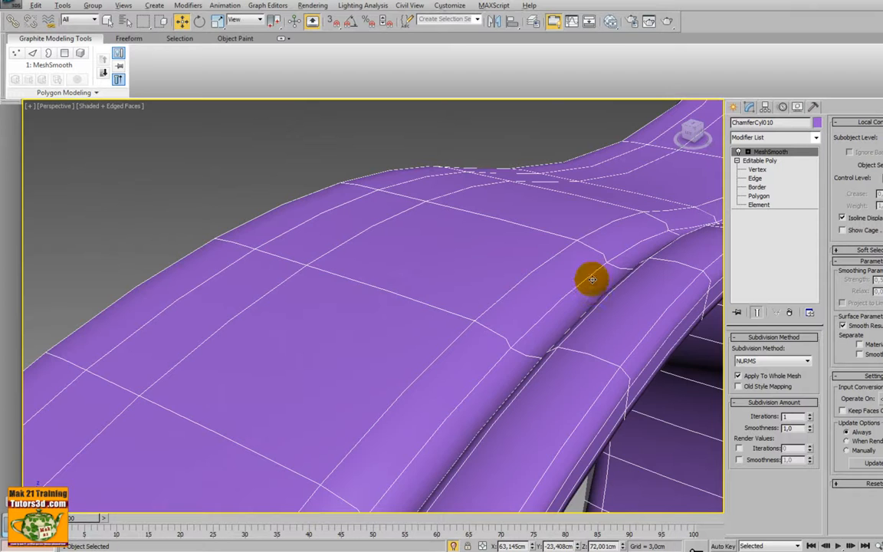
pyautogui.scroll(-3, 591, 280)
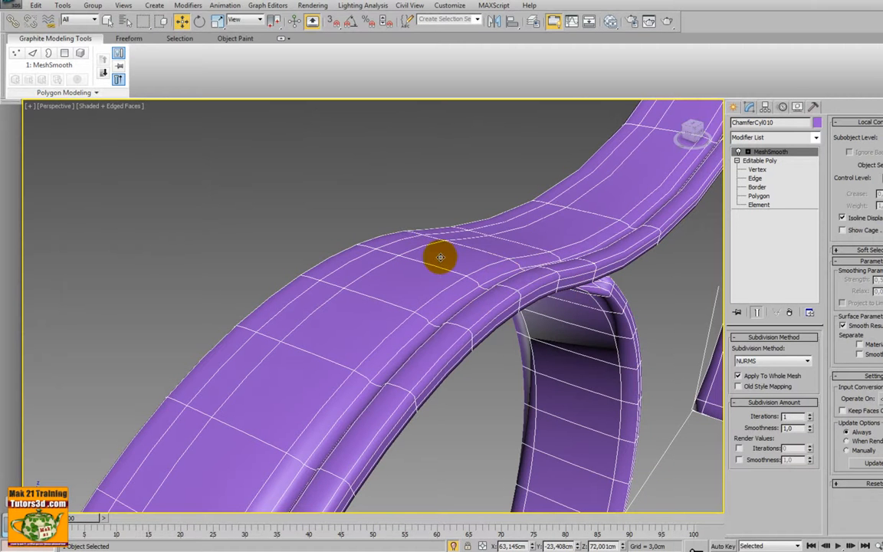
# Exit isolation mode to bring back the rest of the chair around the strap
pyautogui.scroll(-10, 435, 268)
pyautogui.keyDown('alt'); pyautogui.moveTo(431, 274); pyautogui.dragTo(467, 315, button='middle'); pyautogui.keyUp('alt')
pyautogui.click(451, 547)
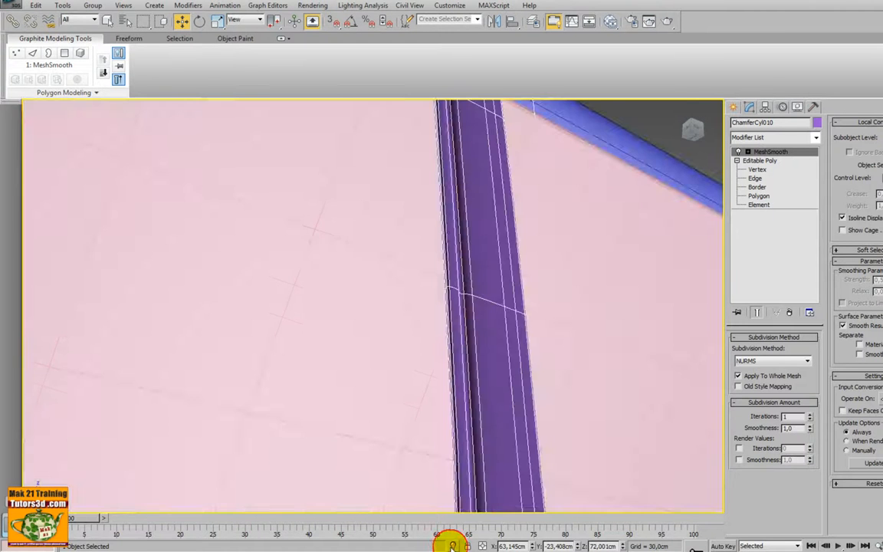
pyautogui.scroll(-8, 459, 383)
pyautogui.keyDown('alt'); pyautogui.moveTo(459, 384); pyautogui.dragTo(345, 387, button='middle'); pyautogui.keyUp('alt')
pyautogui.moveTo(345, 387); pyautogui.dragTo(503, 427, button='middle')
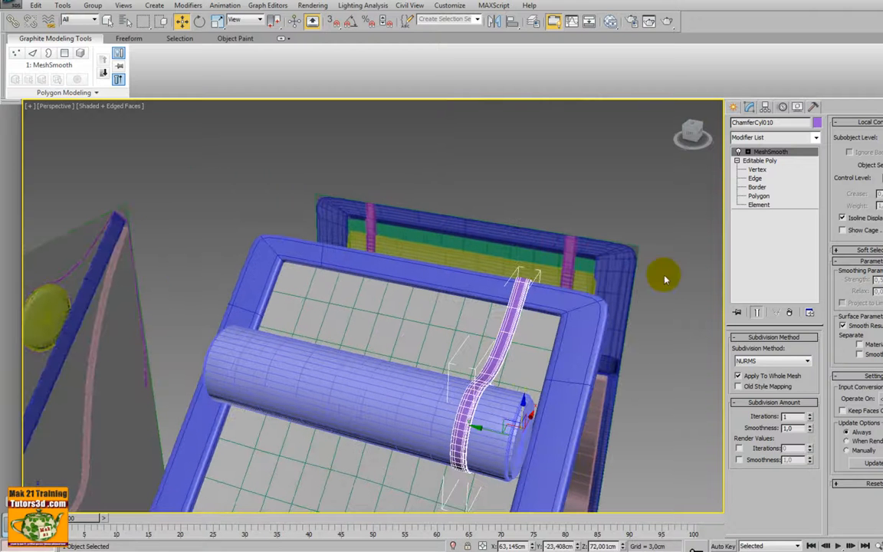
# Center the strap's pivot to the object and return to its modifier settings
pyautogui.click(765, 108)
pyautogui.click(774, 177)
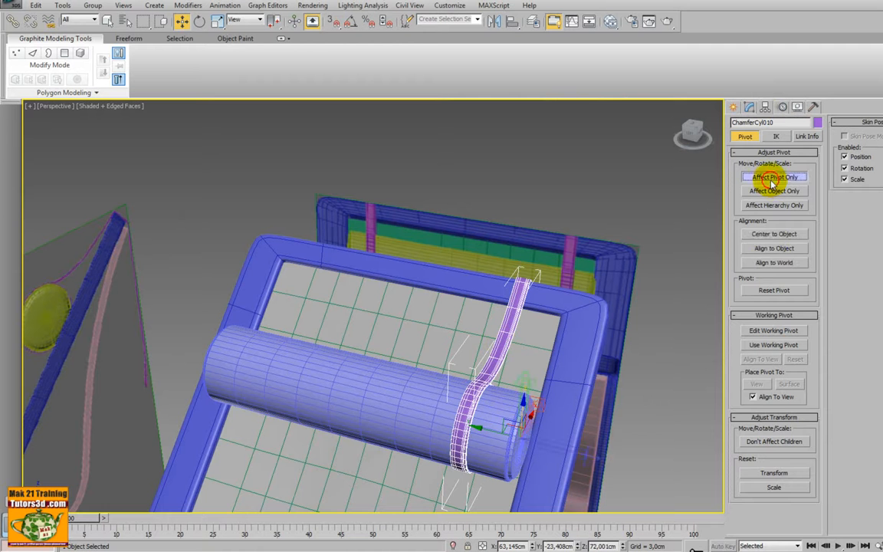
pyautogui.click(772, 234)
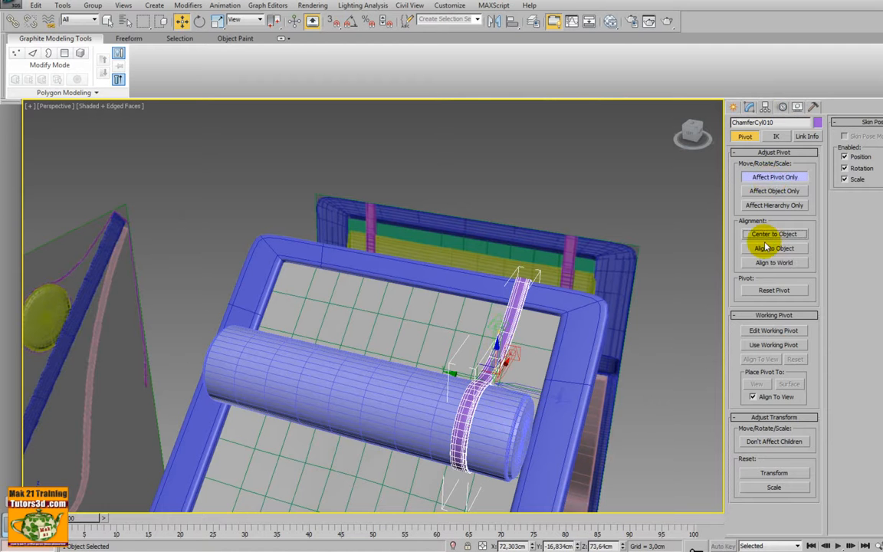
pyautogui.click(758, 178)
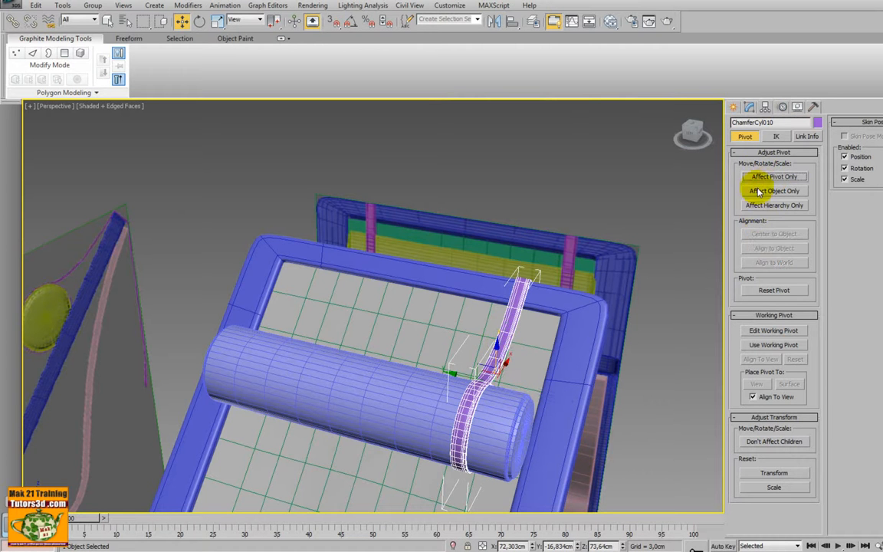
pyautogui.click(750, 106)
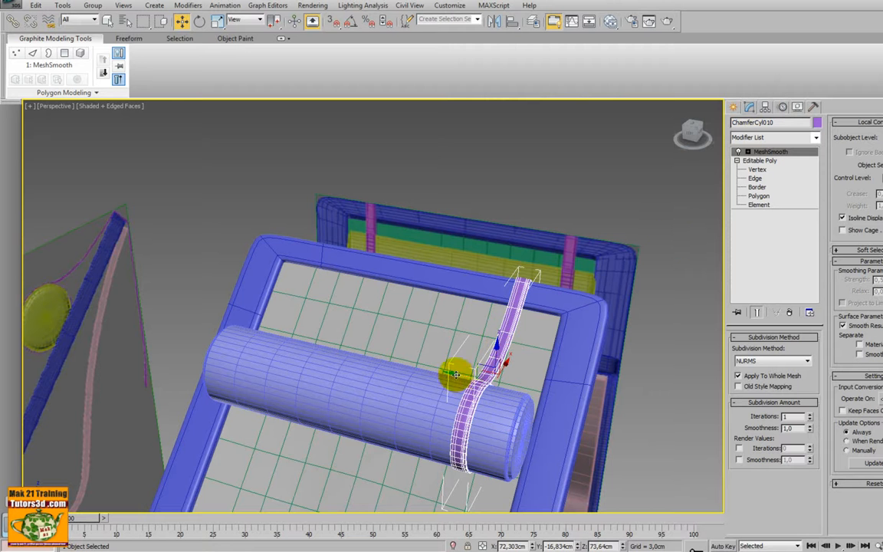
pyautogui.keyDown('alt'); pyautogui.moveTo(462, 376); pyautogui.dragTo(550, 330, button='middle'); pyautogui.keyUp('alt')
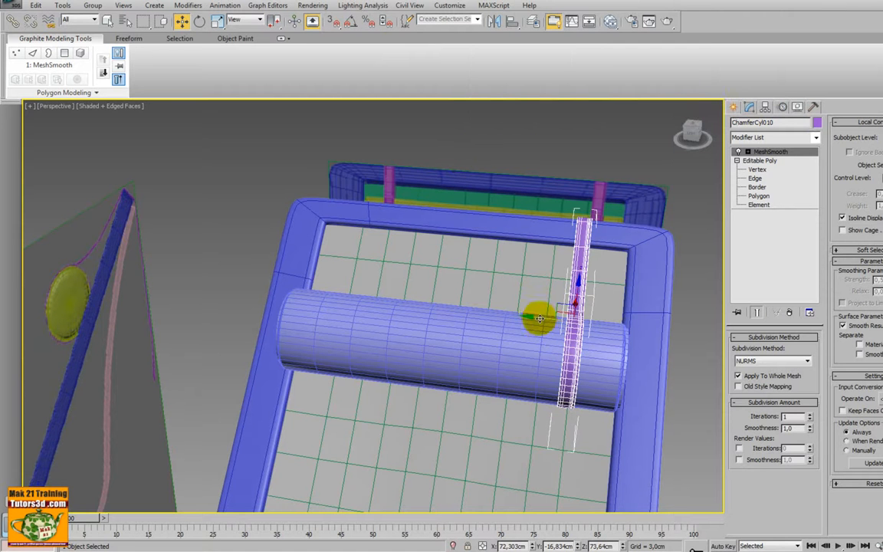
pyautogui.moveTo(539, 317)
pyautogui.keyDown('shift'); pyautogui.mouseDown()
pyautogui.moveTo(502, 300)
pyautogui.moveTo(368, 291)
pyautogui.mouseUp(); pyautogui.keyUp('shift')
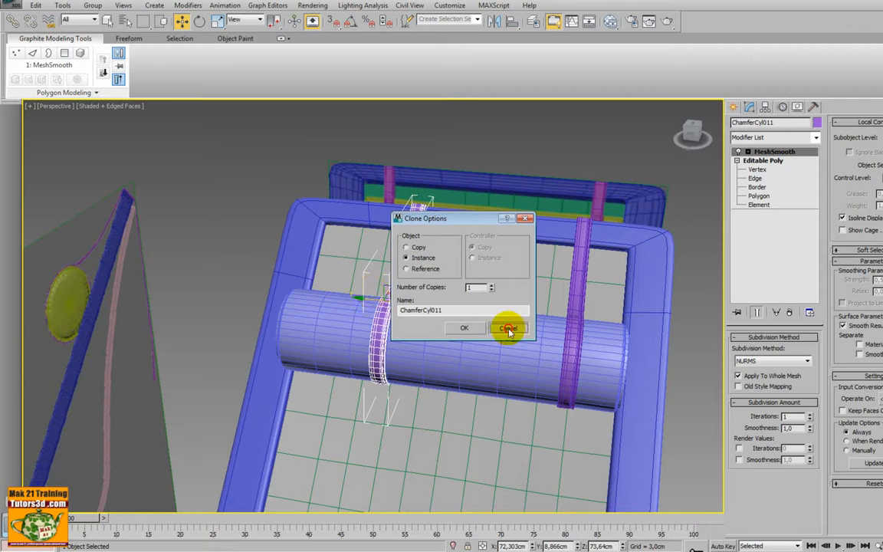
pyautogui.click(509, 329)
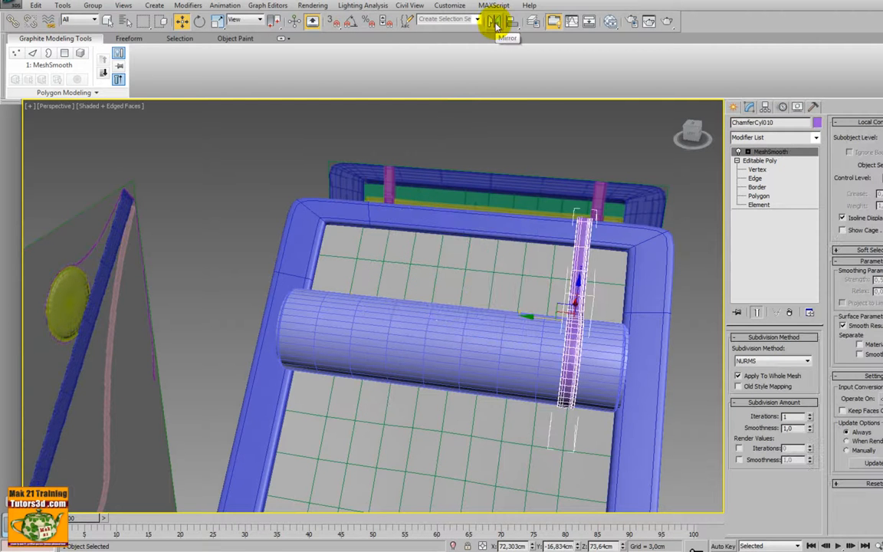
# Set the reference coordinate system to World and use the transform coordinate center as the pivot
pyautogui.click(260, 21)
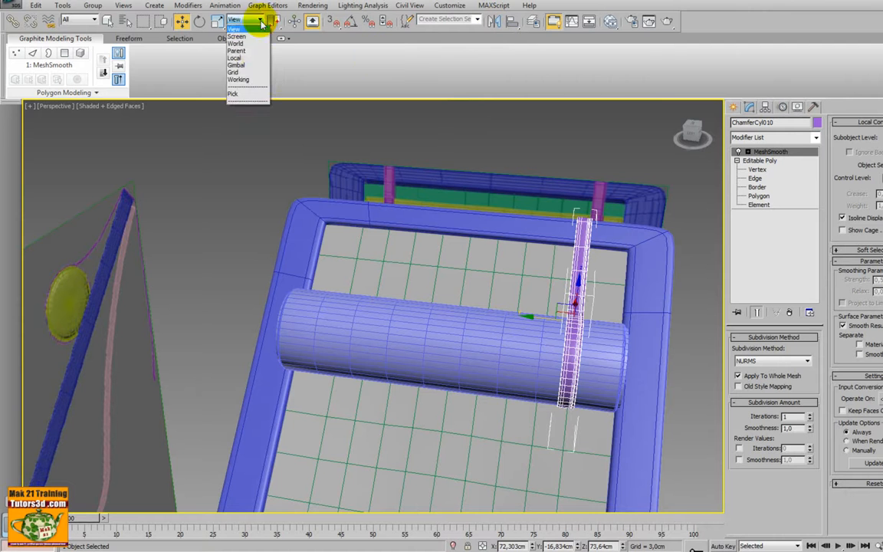
pyautogui.click(237, 43)
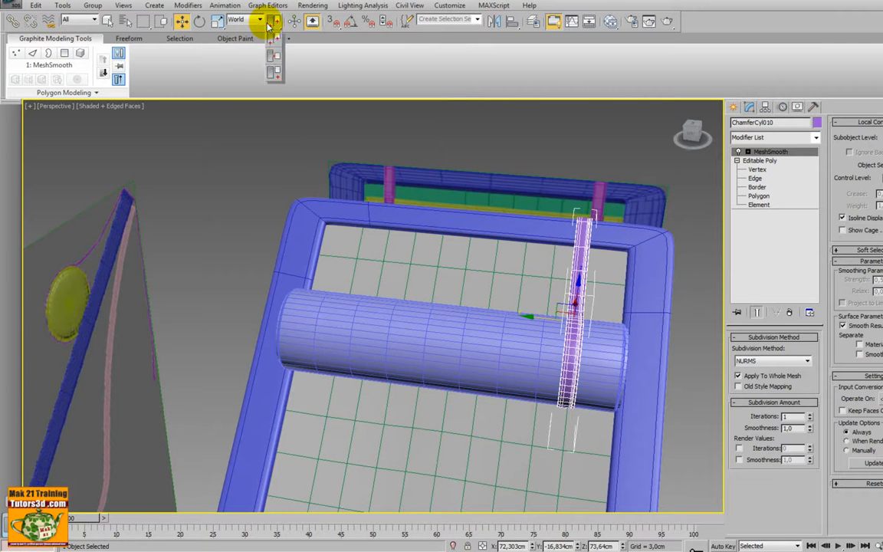
pyautogui.scroll(-10, 448, 232)
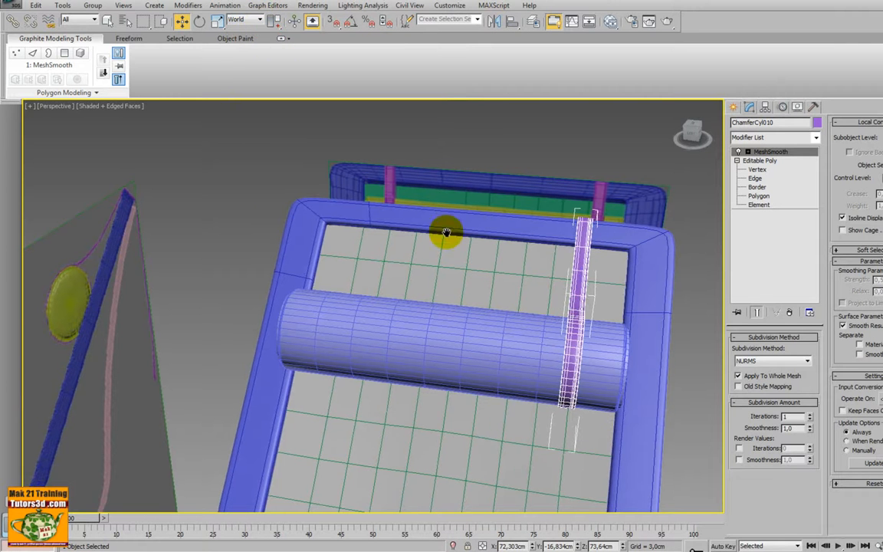
pyautogui.moveTo(444, 301); pyautogui.dragTo(490, 232, button='middle')
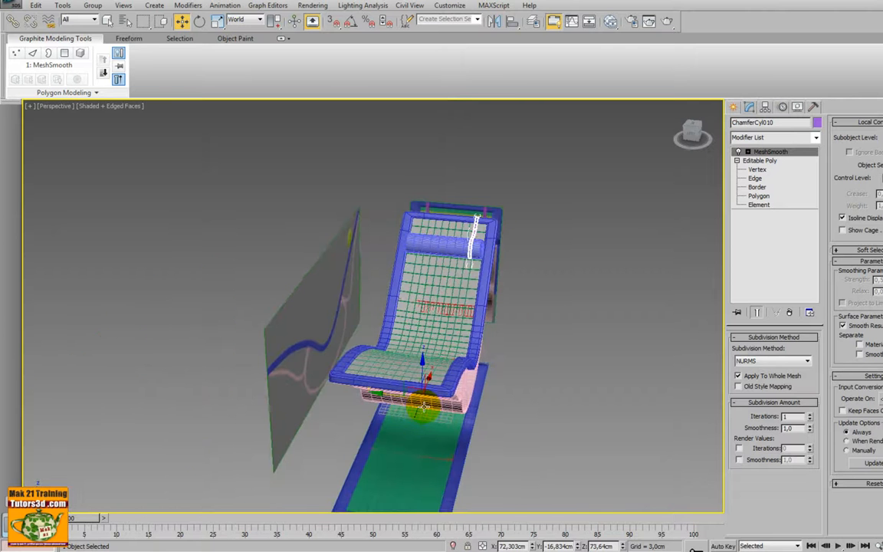
pyautogui.keyDown('alt'); pyautogui.moveTo(423, 406); pyautogui.dragTo(438, 408, button='middle'); pyautogui.keyUp('alt')
# Mirror the strap across the world Y axis as an Instance with 0 cm offset
pyautogui.scroll(6, 410, 414)
pyautogui.moveTo(464, 307); pyautogui.dragTo(443, 221, button='middle')
pyautogui.click(493, 21)
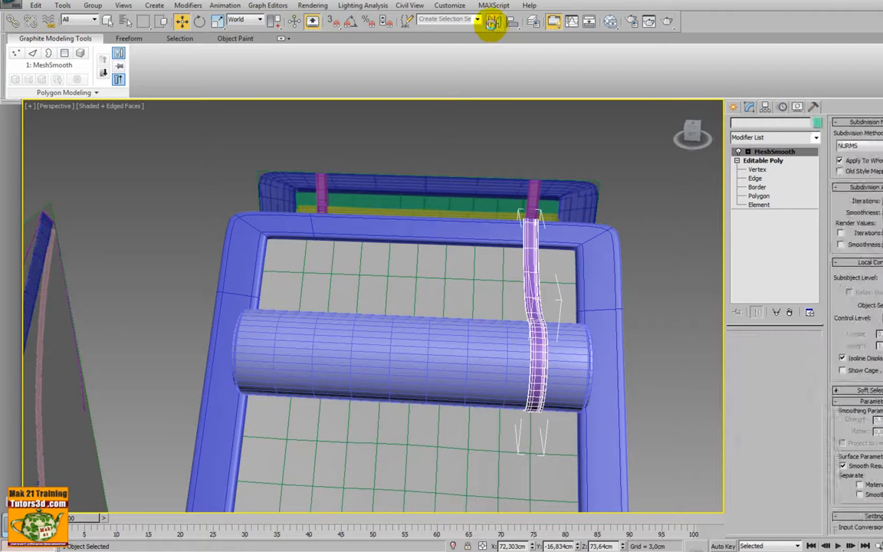
pyautogui.moveTo(433, 192)
pyautogui.mouseDown()
pyautogui.moveTo(311, 202)
pyautogui.moveTo(441, 198)
pyautogui.mouseUp()
pyautogui.click(414, 234)
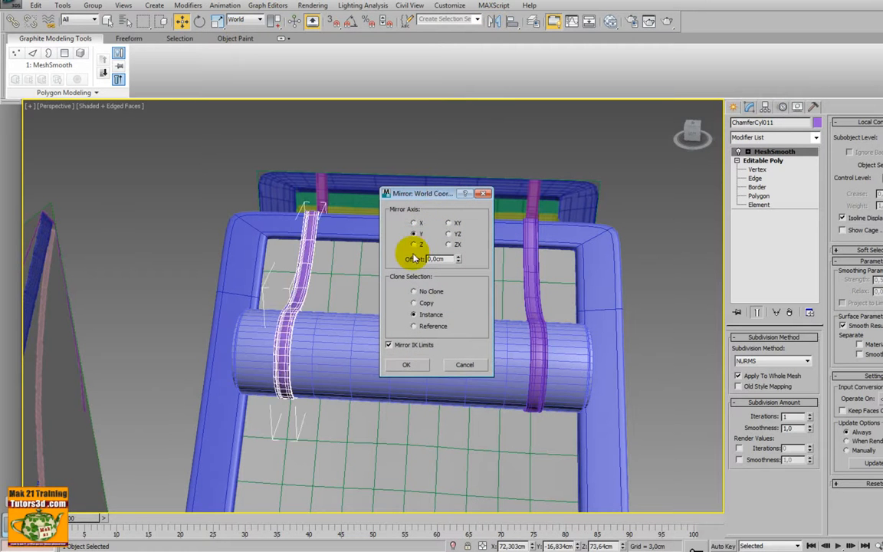
pyautogui.click(416, 367)
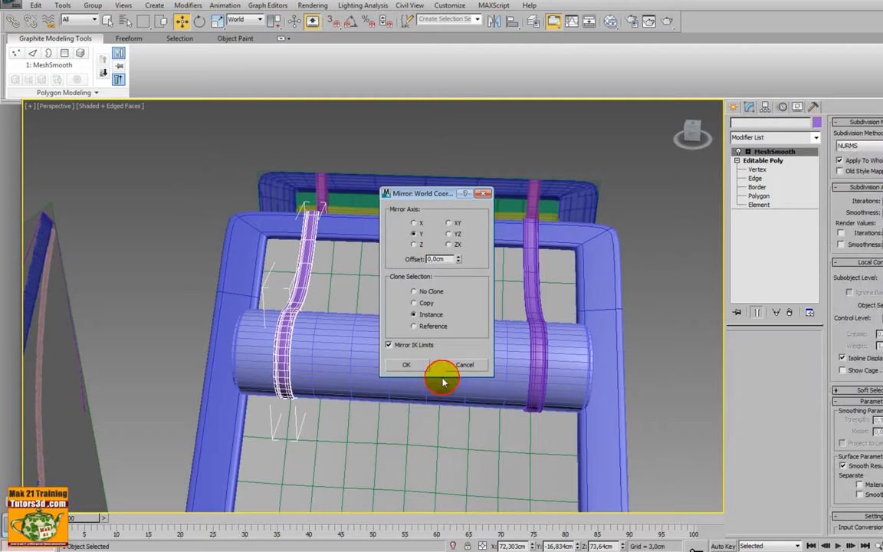
# Move the vertices at the mirrored strap's hanging end down to about Z 40 cm and toward the chair to about X 85.2 cm
pyautogui.keyDown('alt'); pyautogui.moveTo(463, 384); pyautogui.dragTo(506, 305, button='middle'); pyautogui.keyUp('alt')
pyautogui.scroll(8, 465, 312)
pyautogui.click(761, 170)
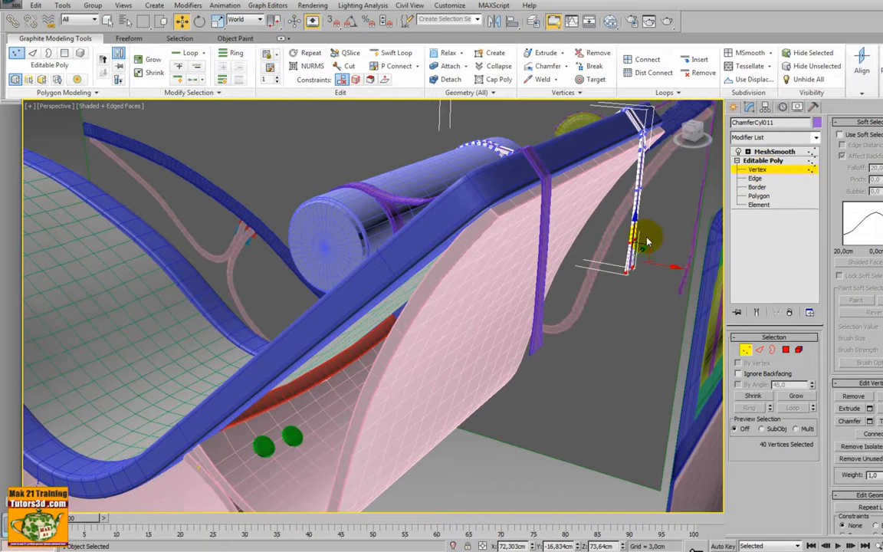
pyautogui.moveTo(634, 230); pyautogui.dragTo(615, 359)
pyautogui.keyDown('alt'); pyautogui.moveTo(615, 358); pyautogui.dragTo(552, 345, button='middle'); pyautogui.keyUp('alt')
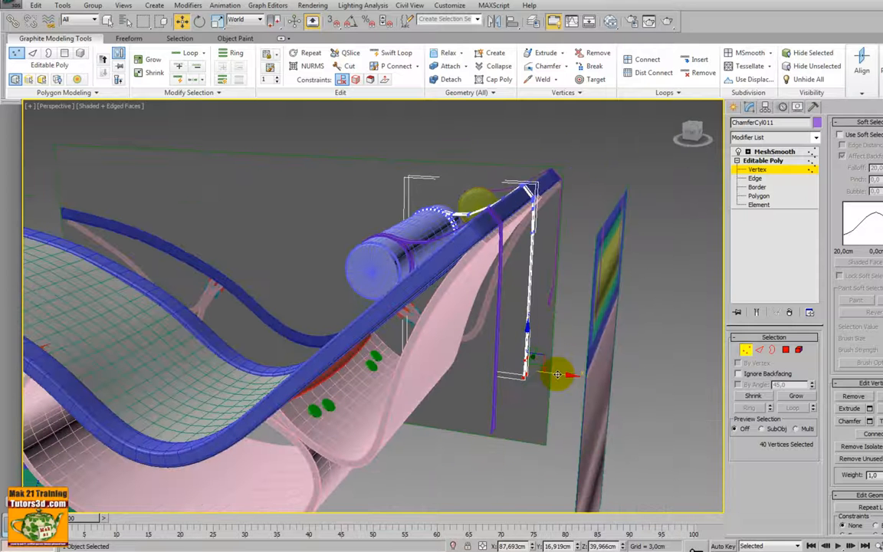
pyautogui.moveTo(558, 374); pyautogui.dragTo(550, 360)
pyautogui.keyDown('alt'); pyautogui.moveTo(549, 360); pyautogui.dragTo(558, 362, button='middle'); pyautogui.keyUp('alt')
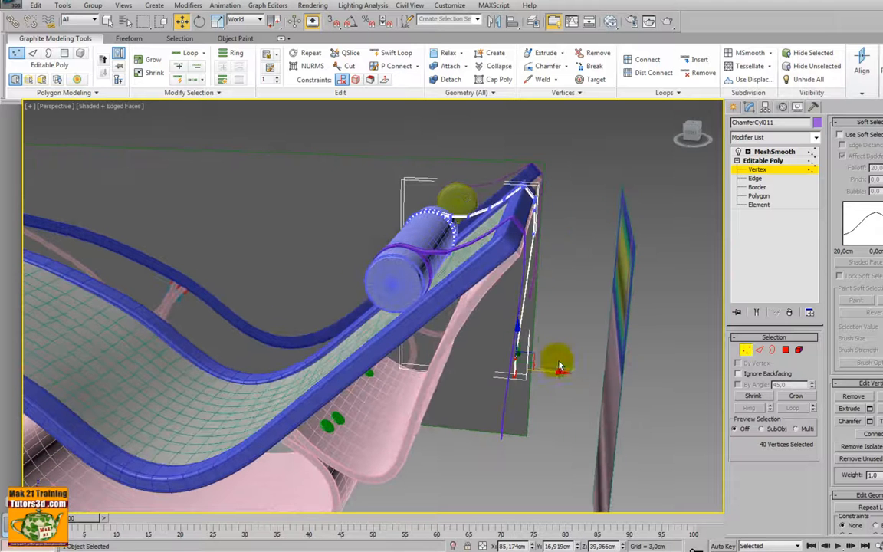
pyautogui.click(760, 161)
pyautogui.click(738, 162)
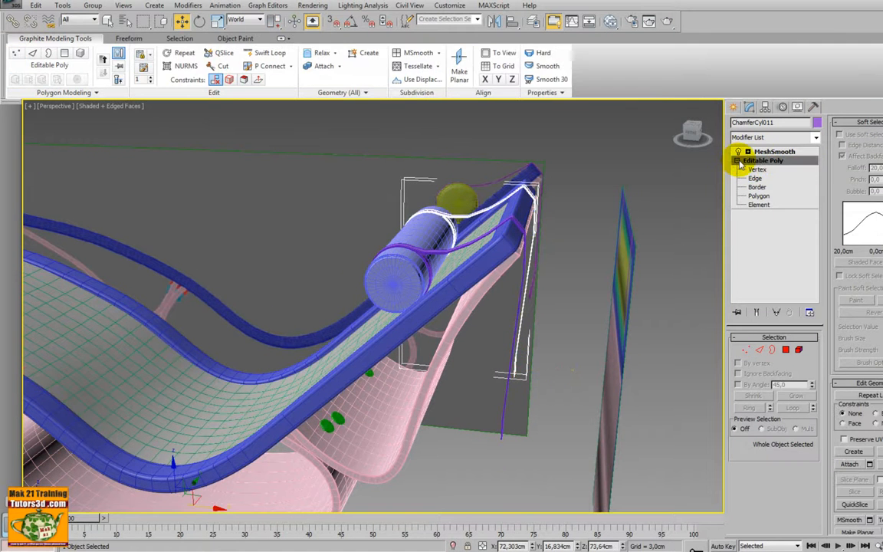
# Set the straps' MeshSmooth subdivision iterations to 2
pyautogui.keyDown('alt'); pyautogui.moveTo(630, 241); pyautogui.dragTo(502, 358, button='middle'); pyautogui.keyUp('alt')
pyautogui.click(780, 154)
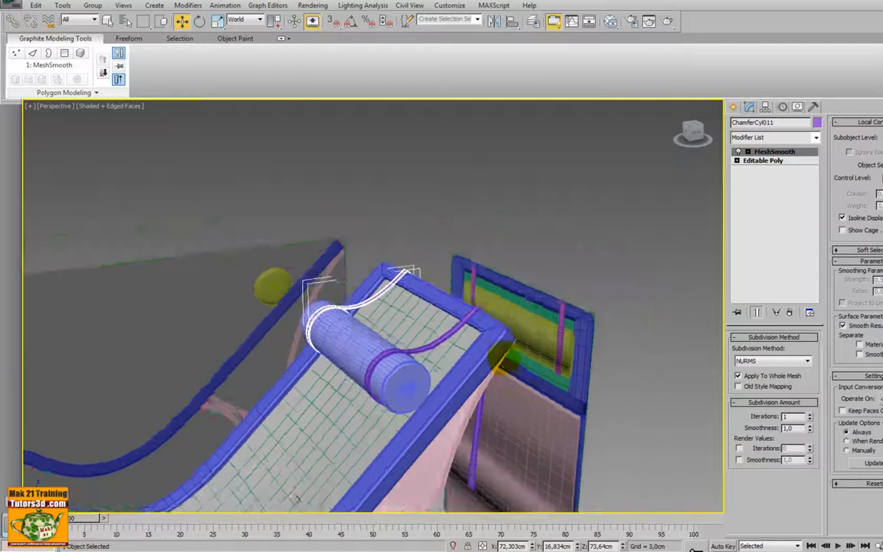
pyautogui.scroll(5, 542, 306)
pyautogui.scroll(3, 543, 307)
pyautogui.moveTo(642, 360); pyautogui.dragTo(368, 319, button='middle')
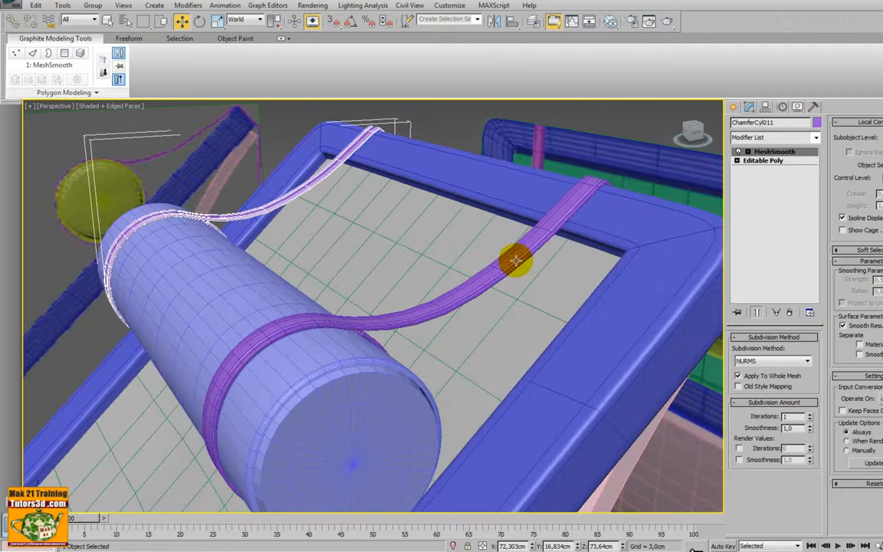
pyautogui.click(809, 415)
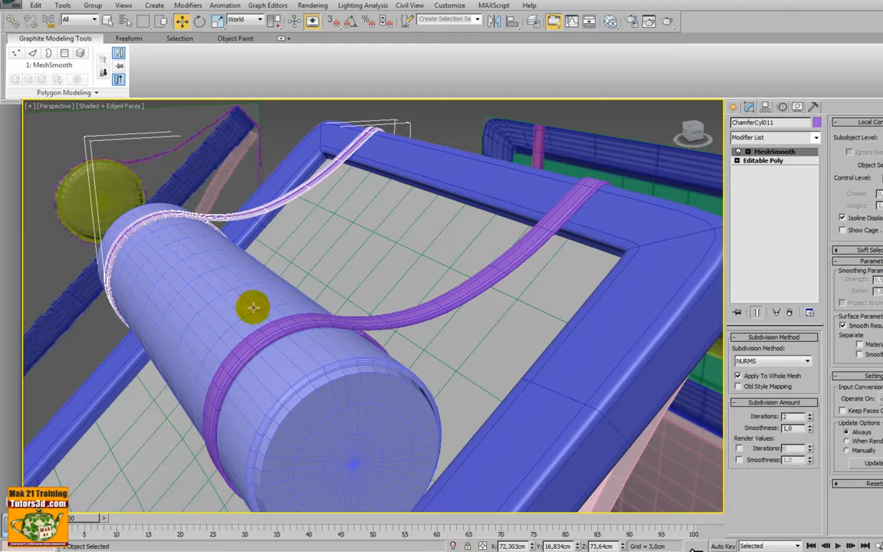